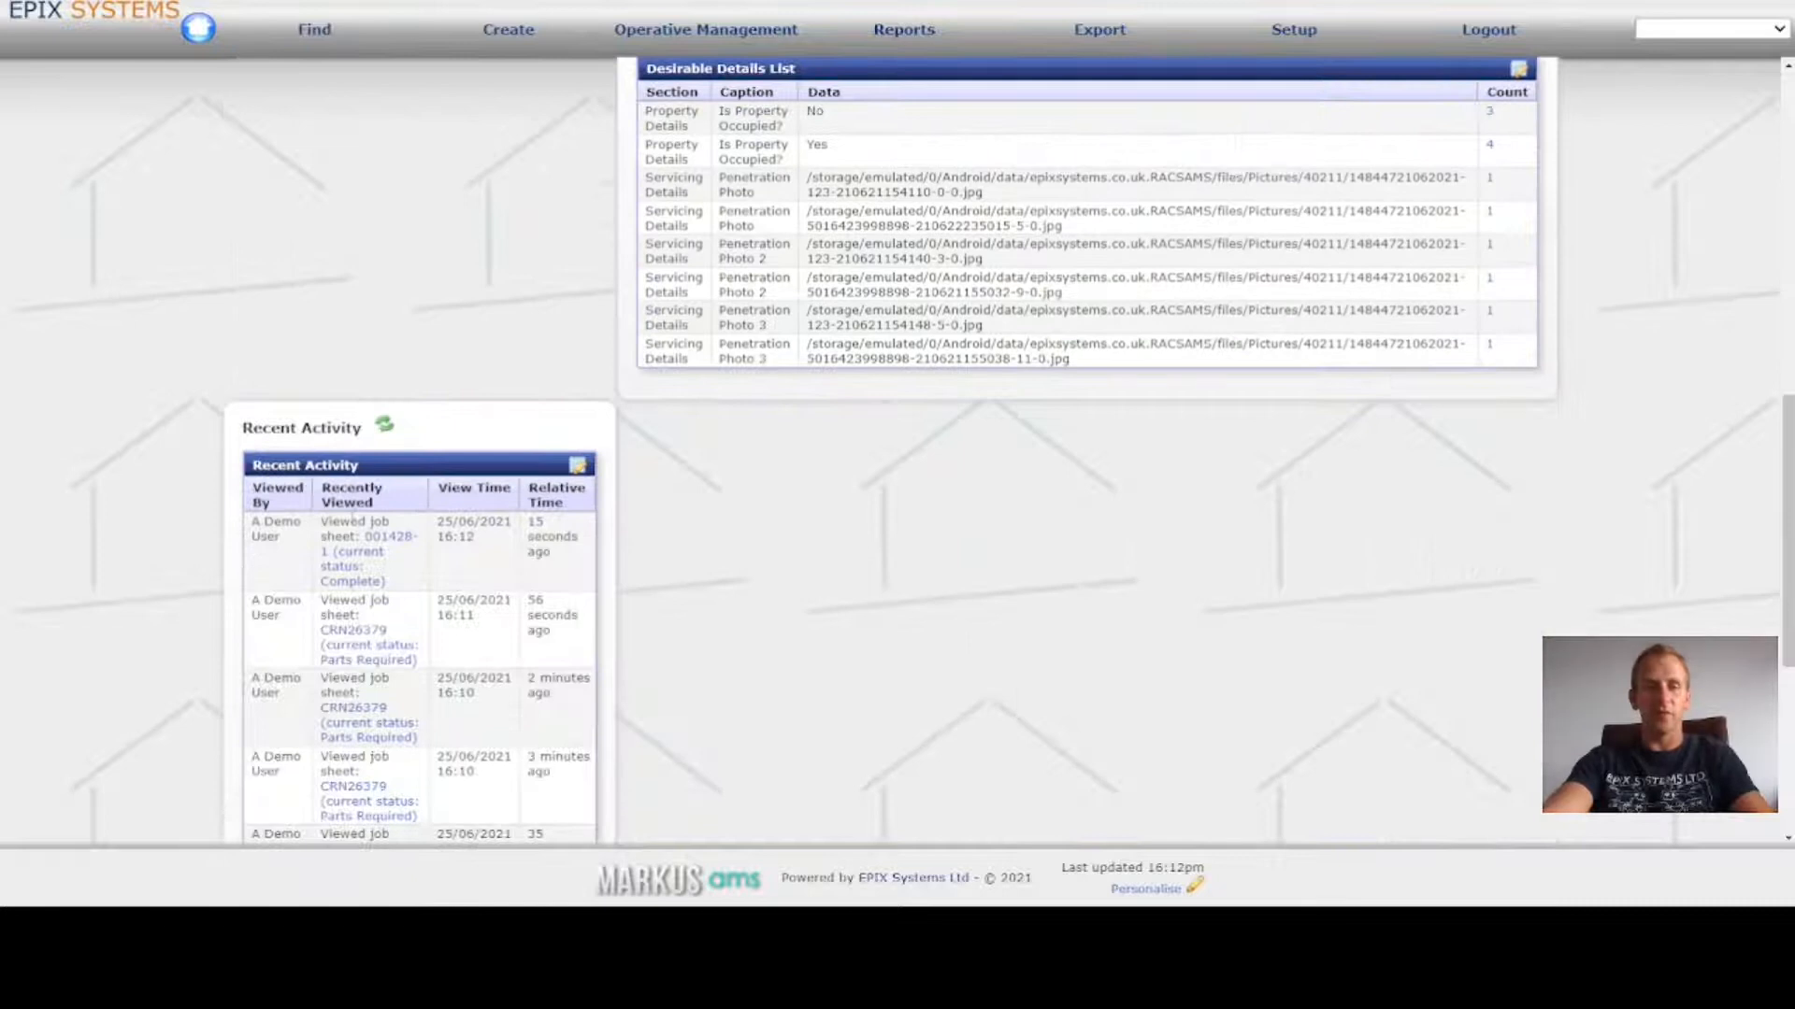
# Step: Open the email form from the most recently viewed completed job sheet and review its recipient, attachment, inspection and body options
pyautogui.click(327, 580)
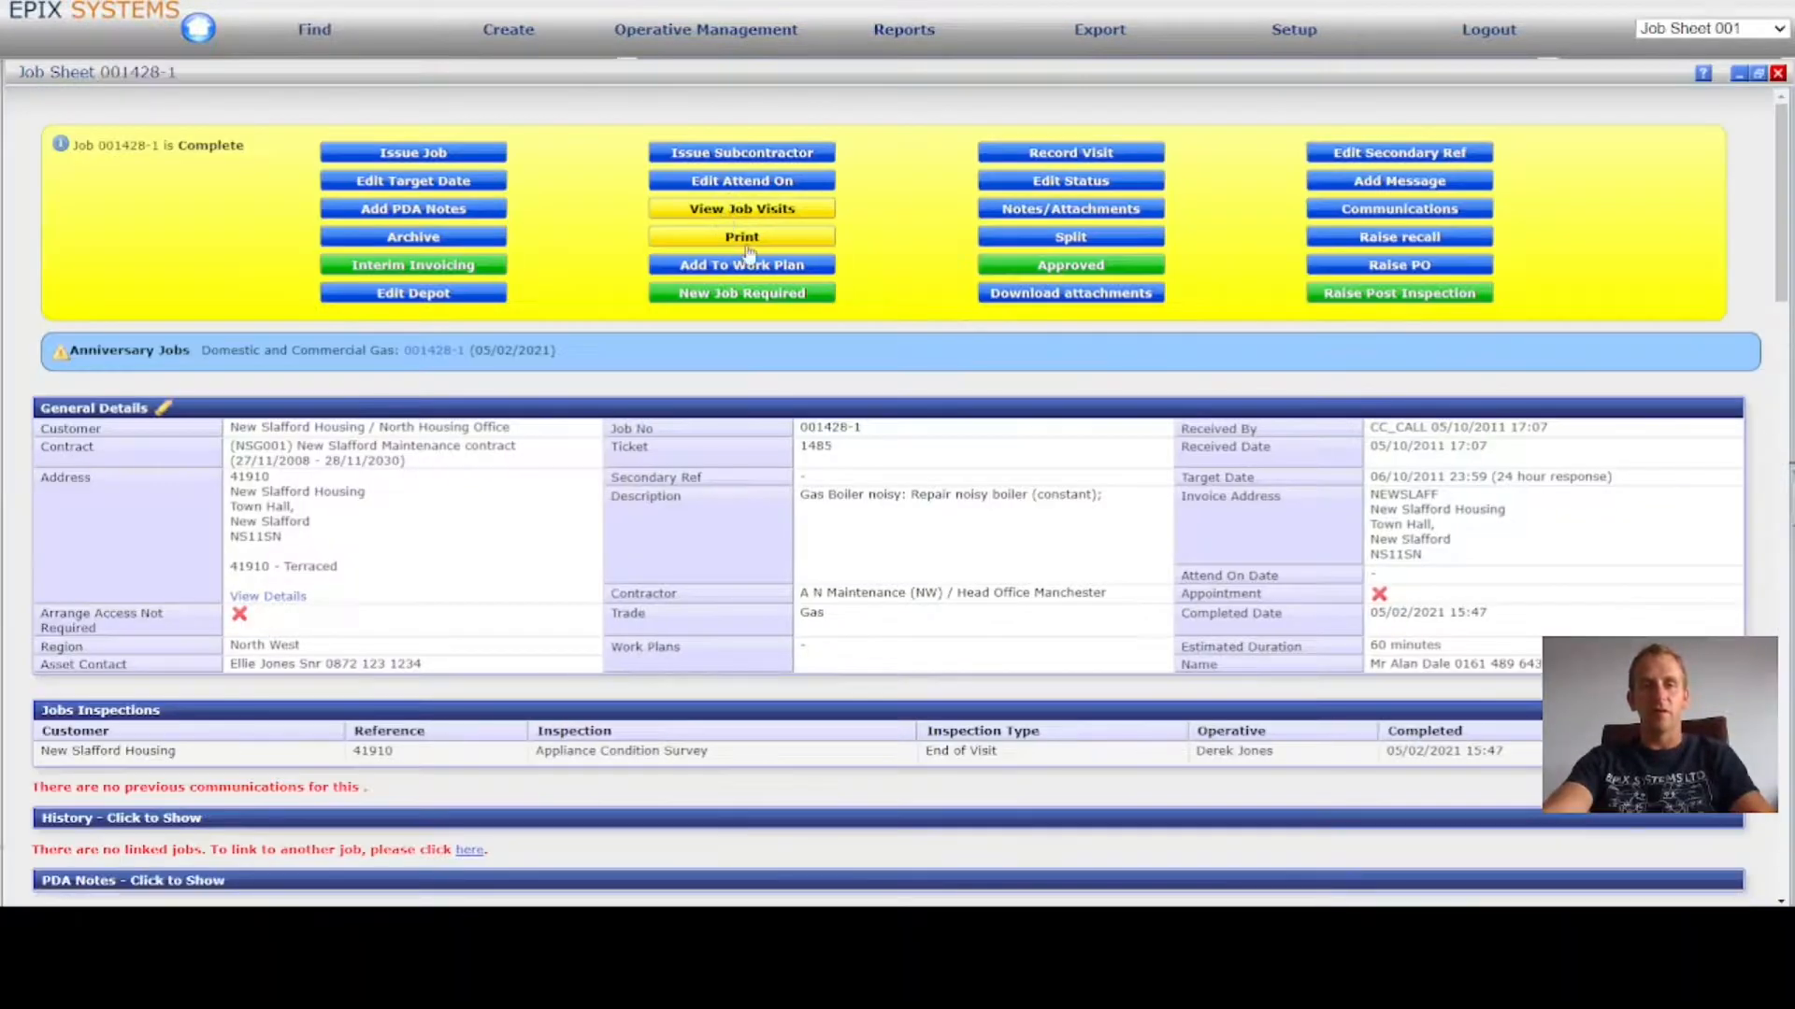
pyautogui.moveTo(774, 263)
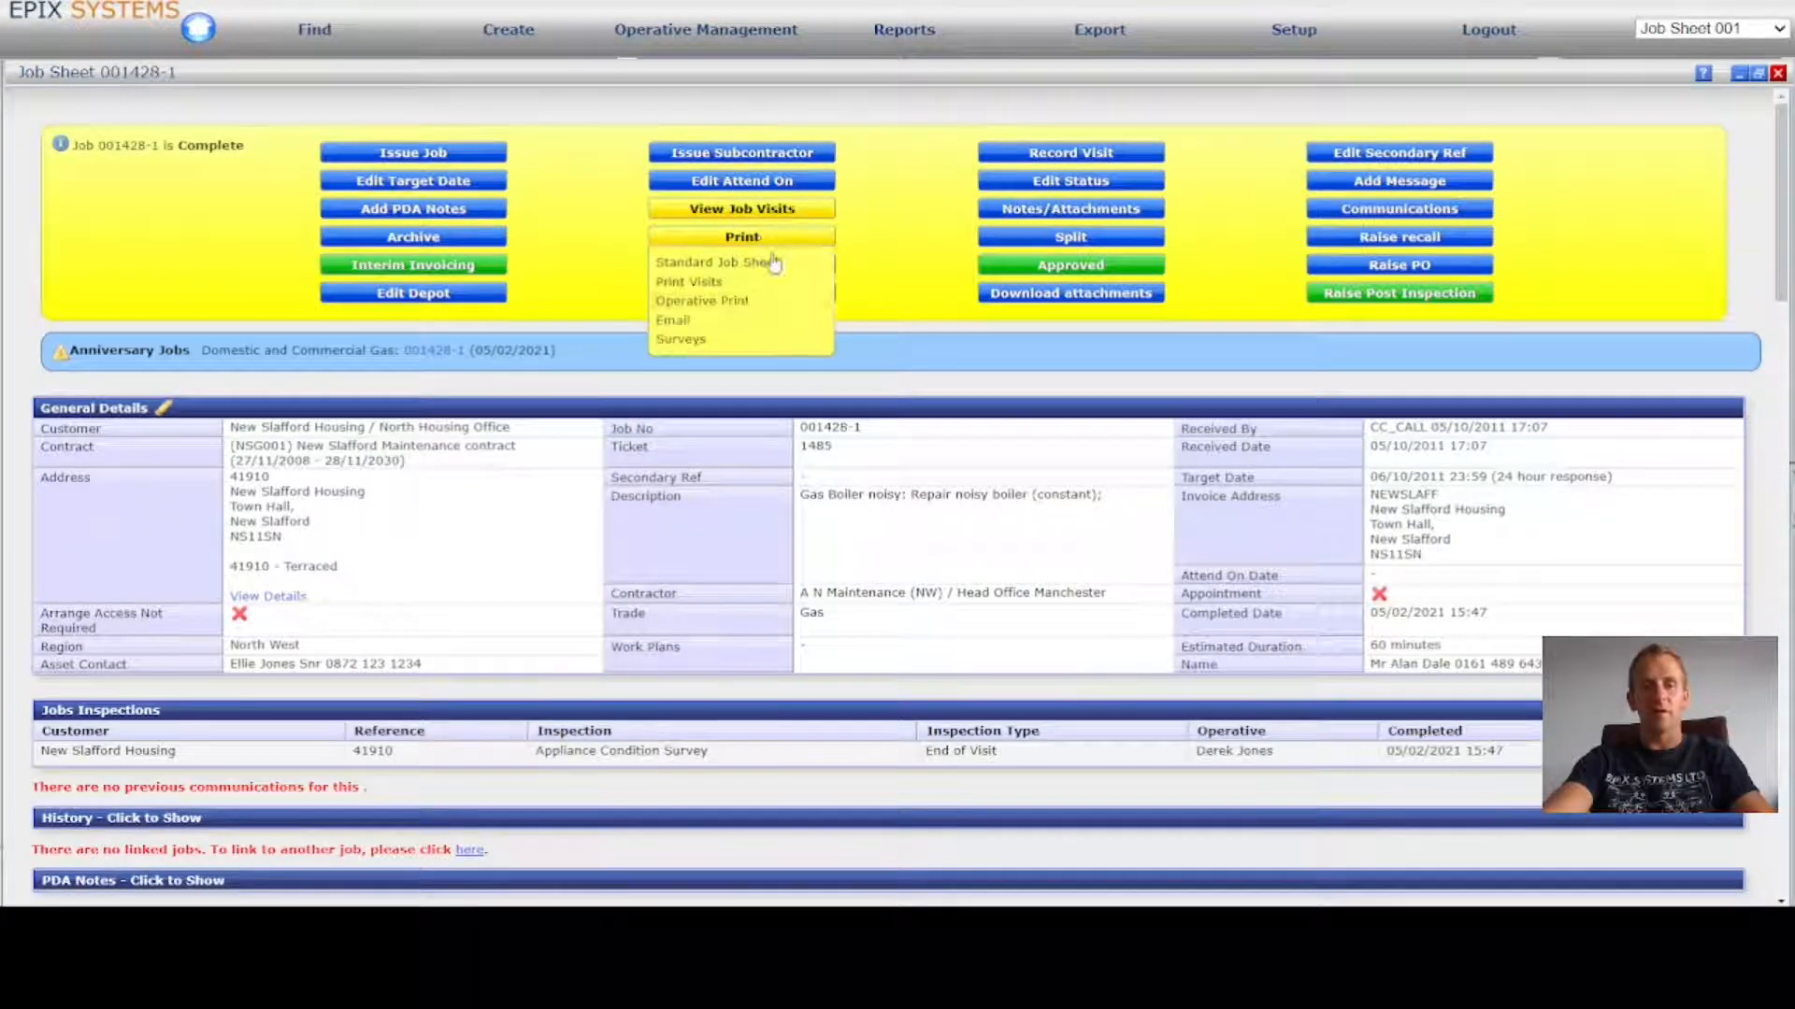
pyautogui.click(678, 324)
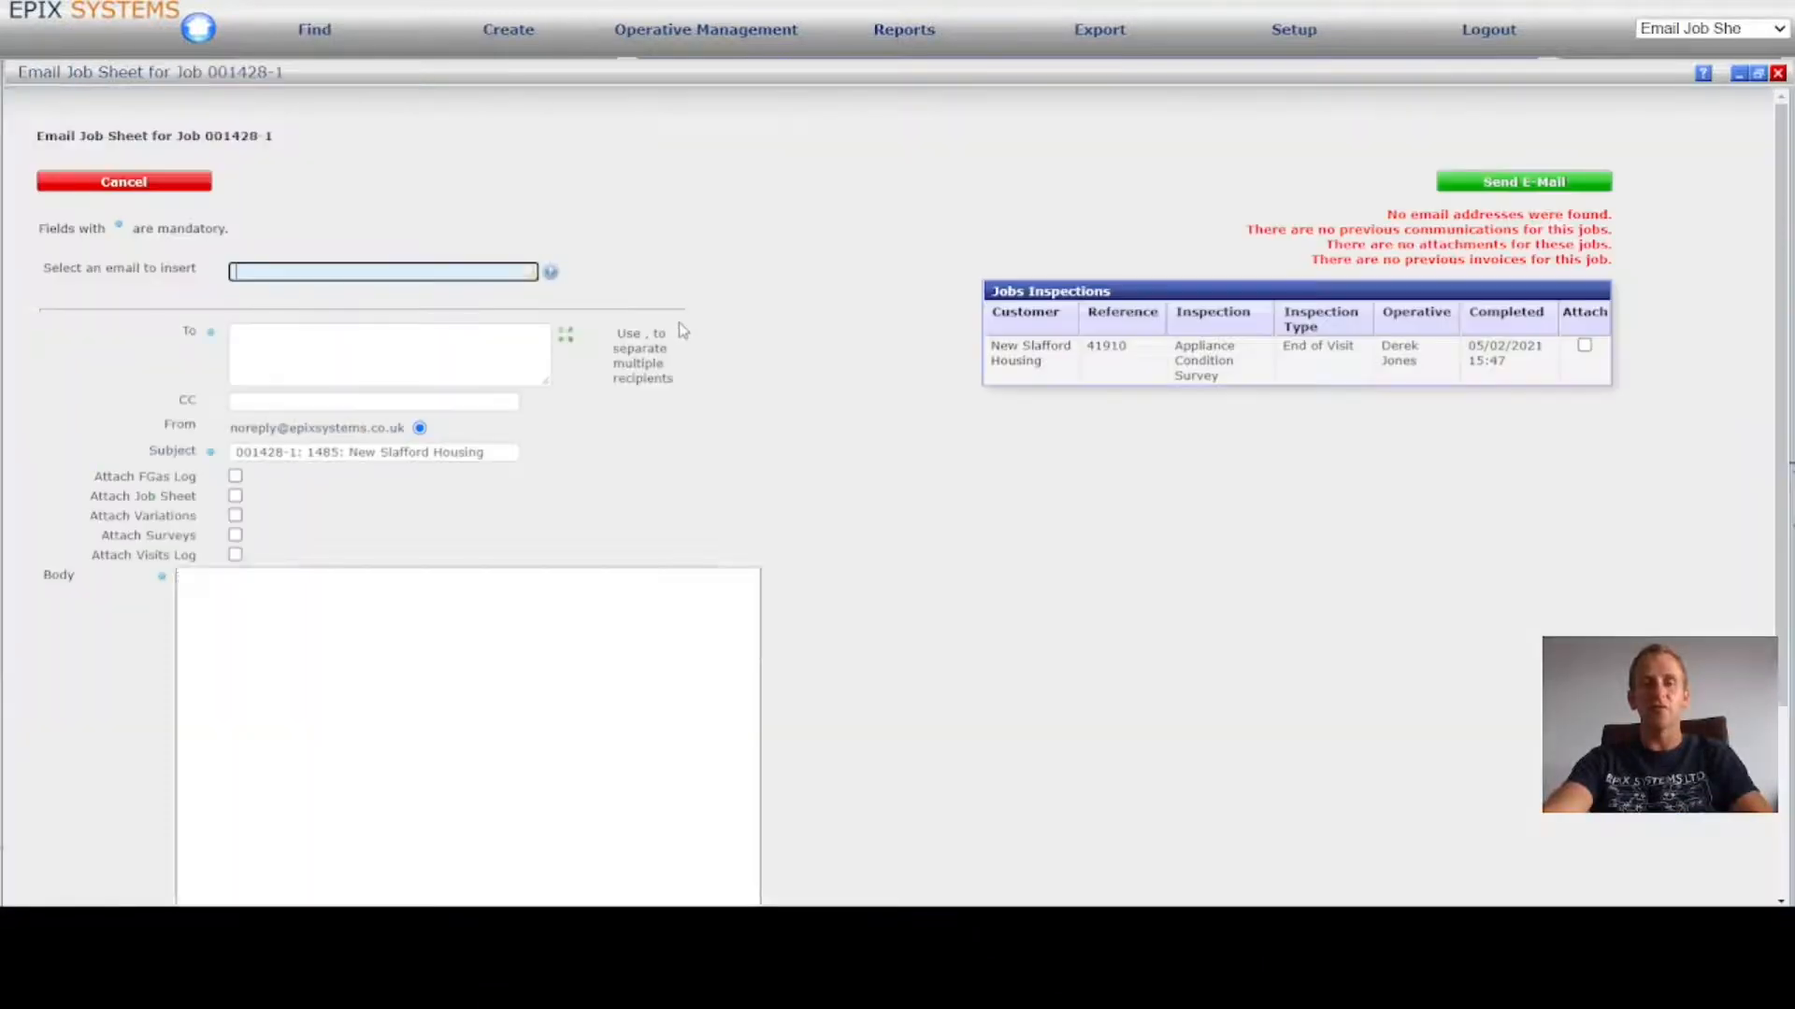
pyautogui.scroll(-1, 505, 458)
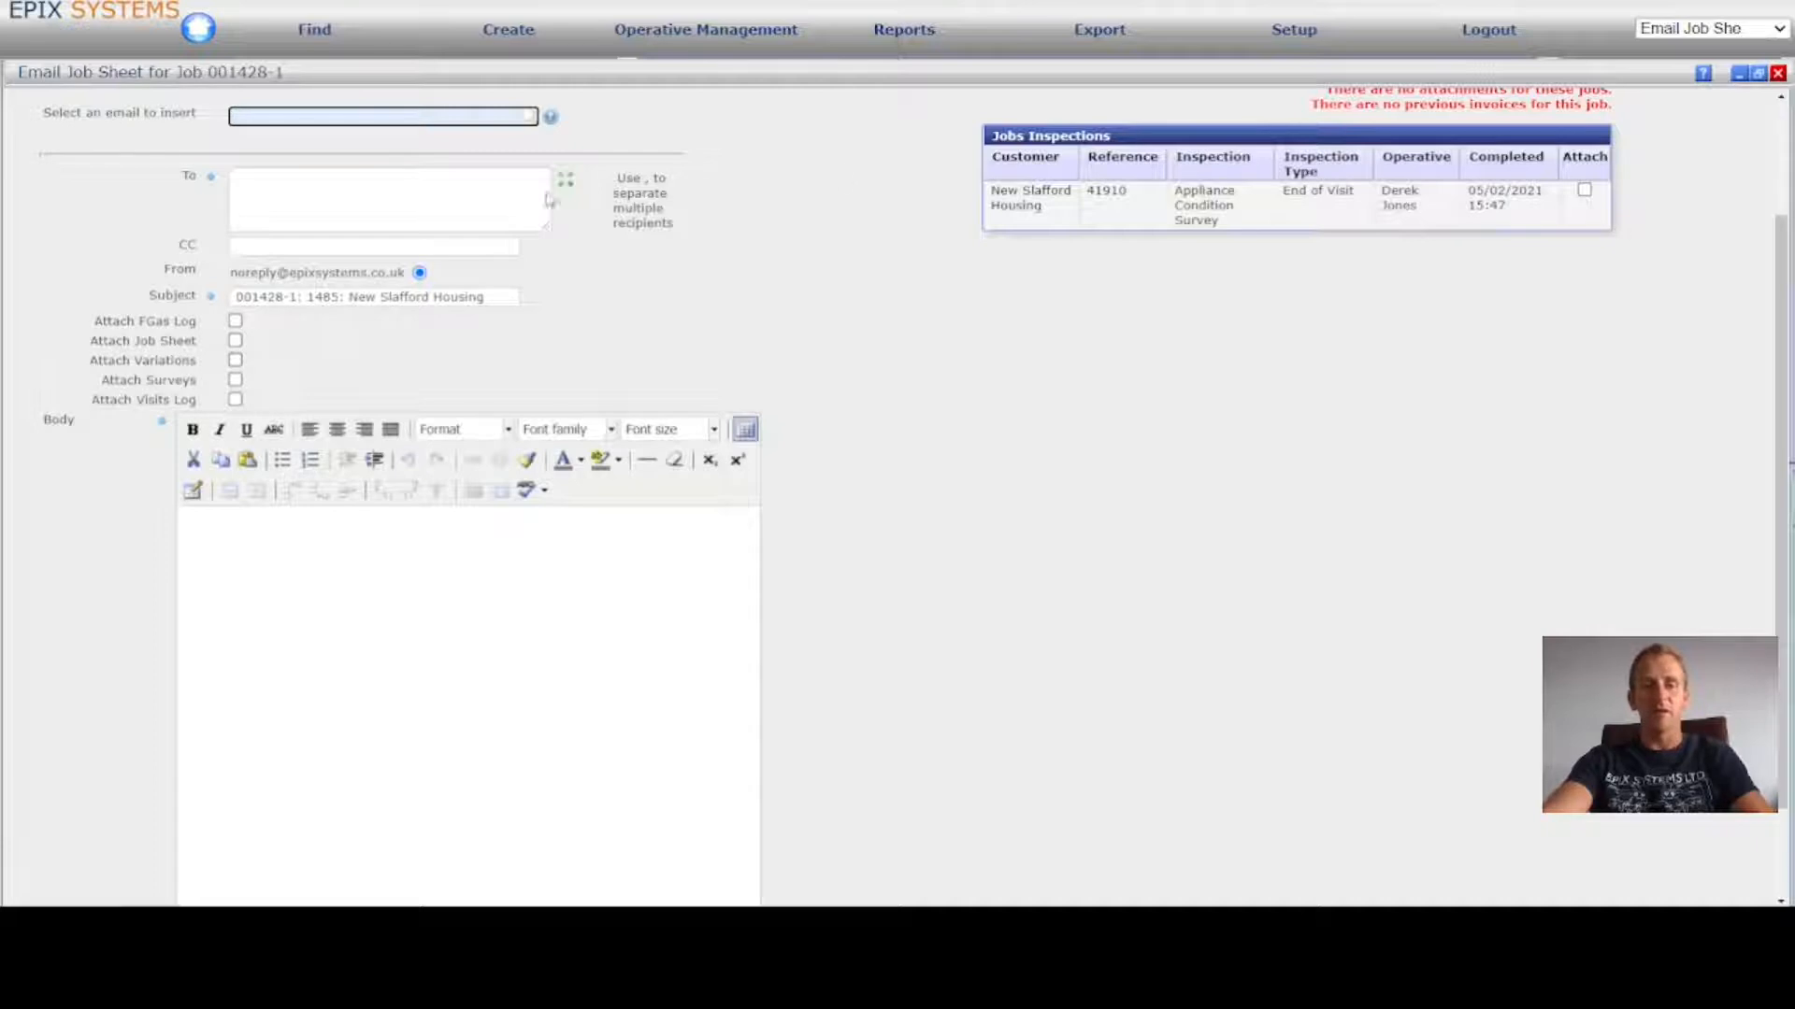
pyautogui.scroll(2, 1304, 163)
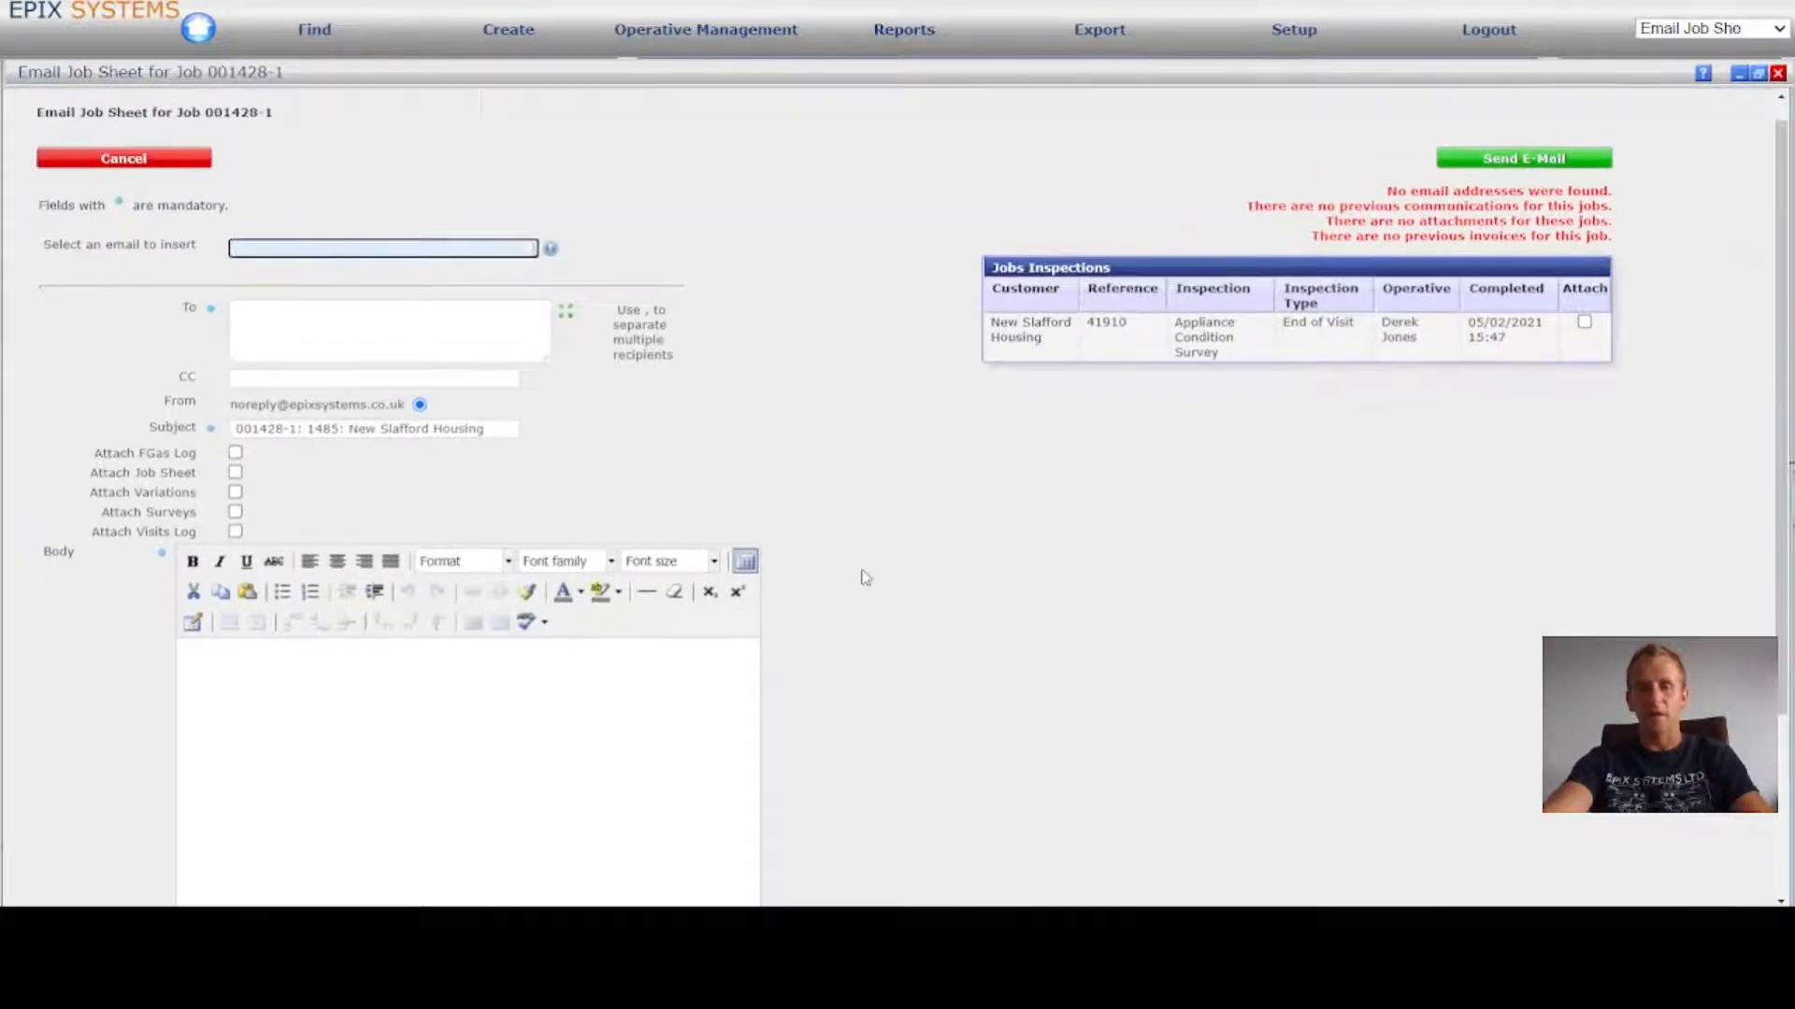
pyautogui.scroll(-2, 490, 472)
pyautogui.scroll(2, 516, 439)
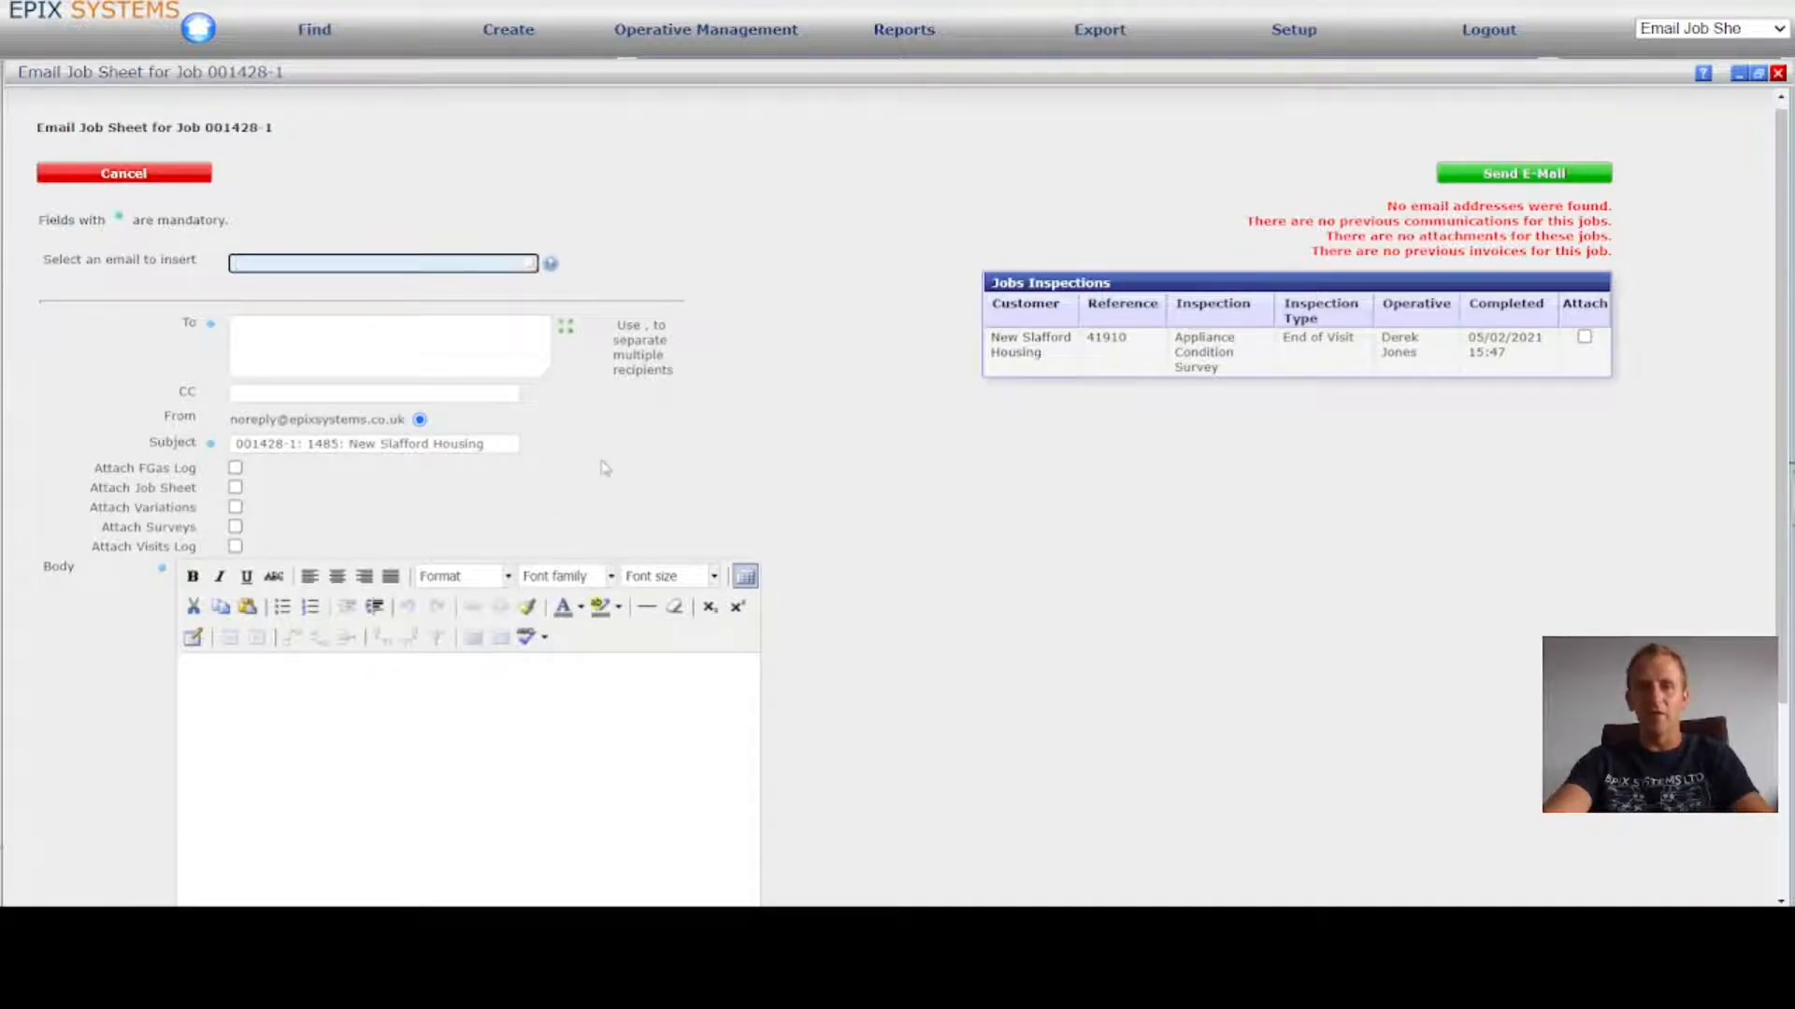
pyautogui.scroll(-5, 557, 487)
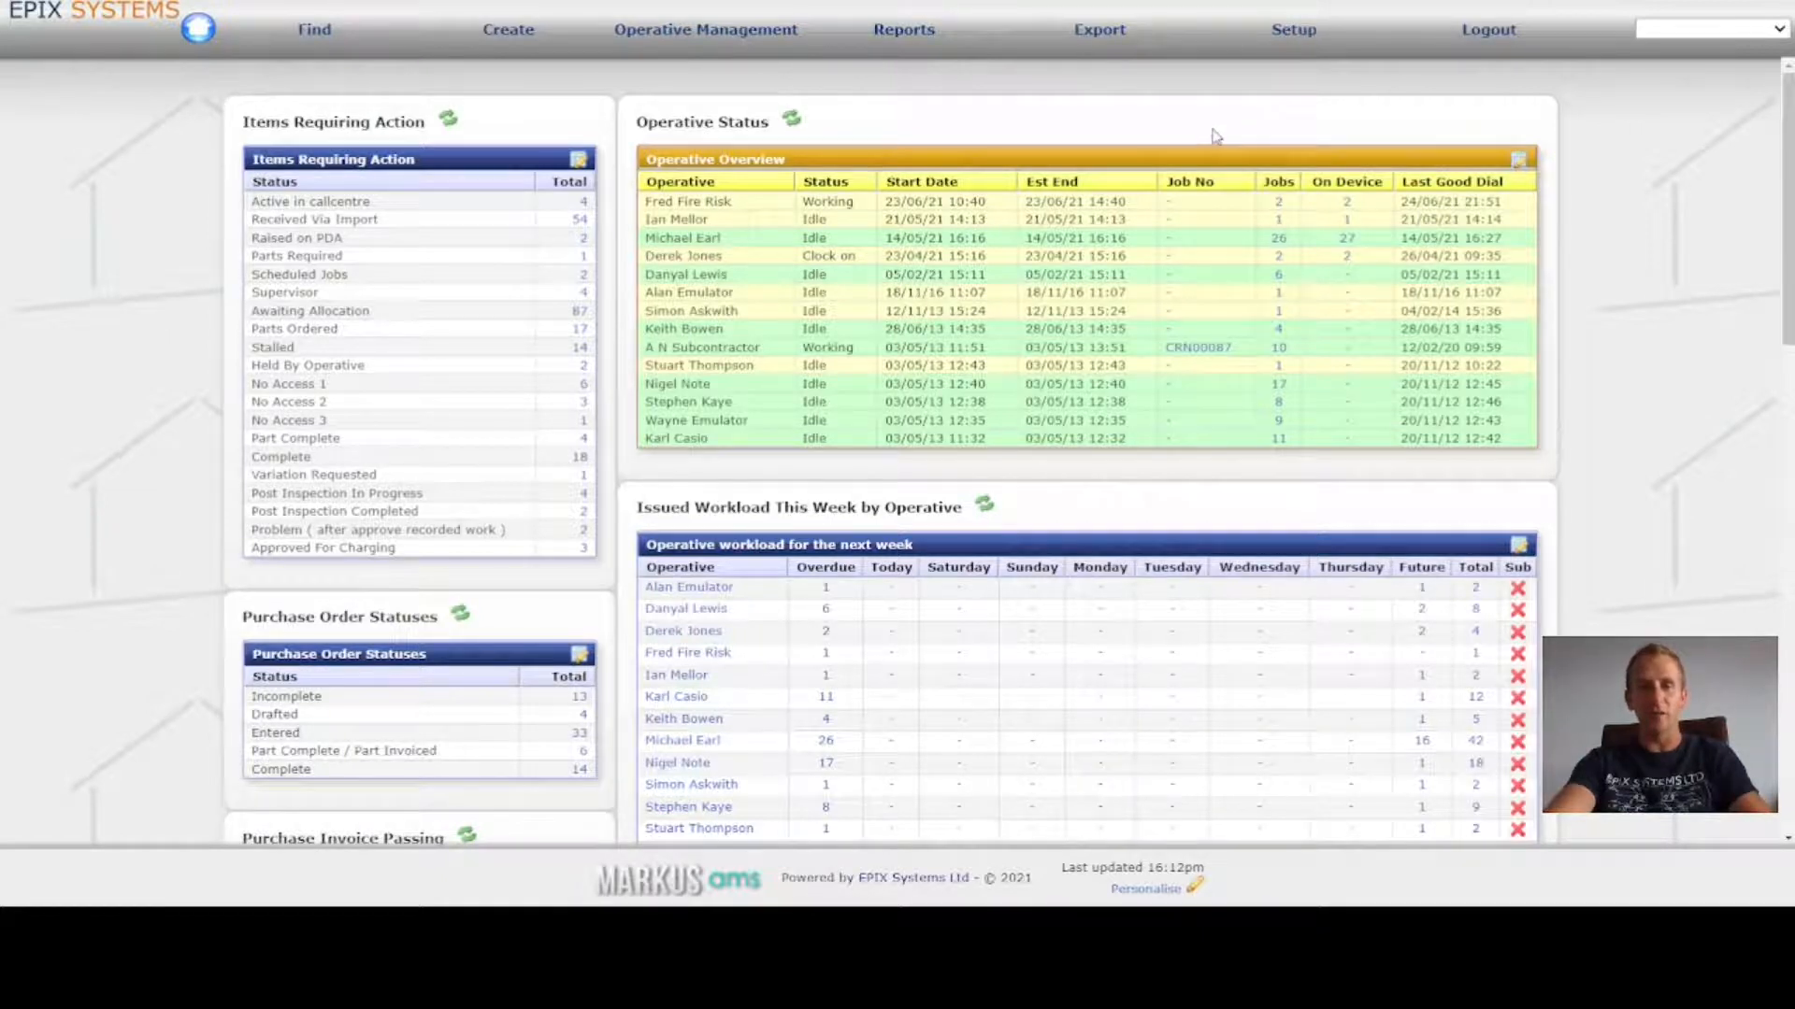
# Step: Start a new communication template from the communications templates setup
pyautogui.click(1302, 35)
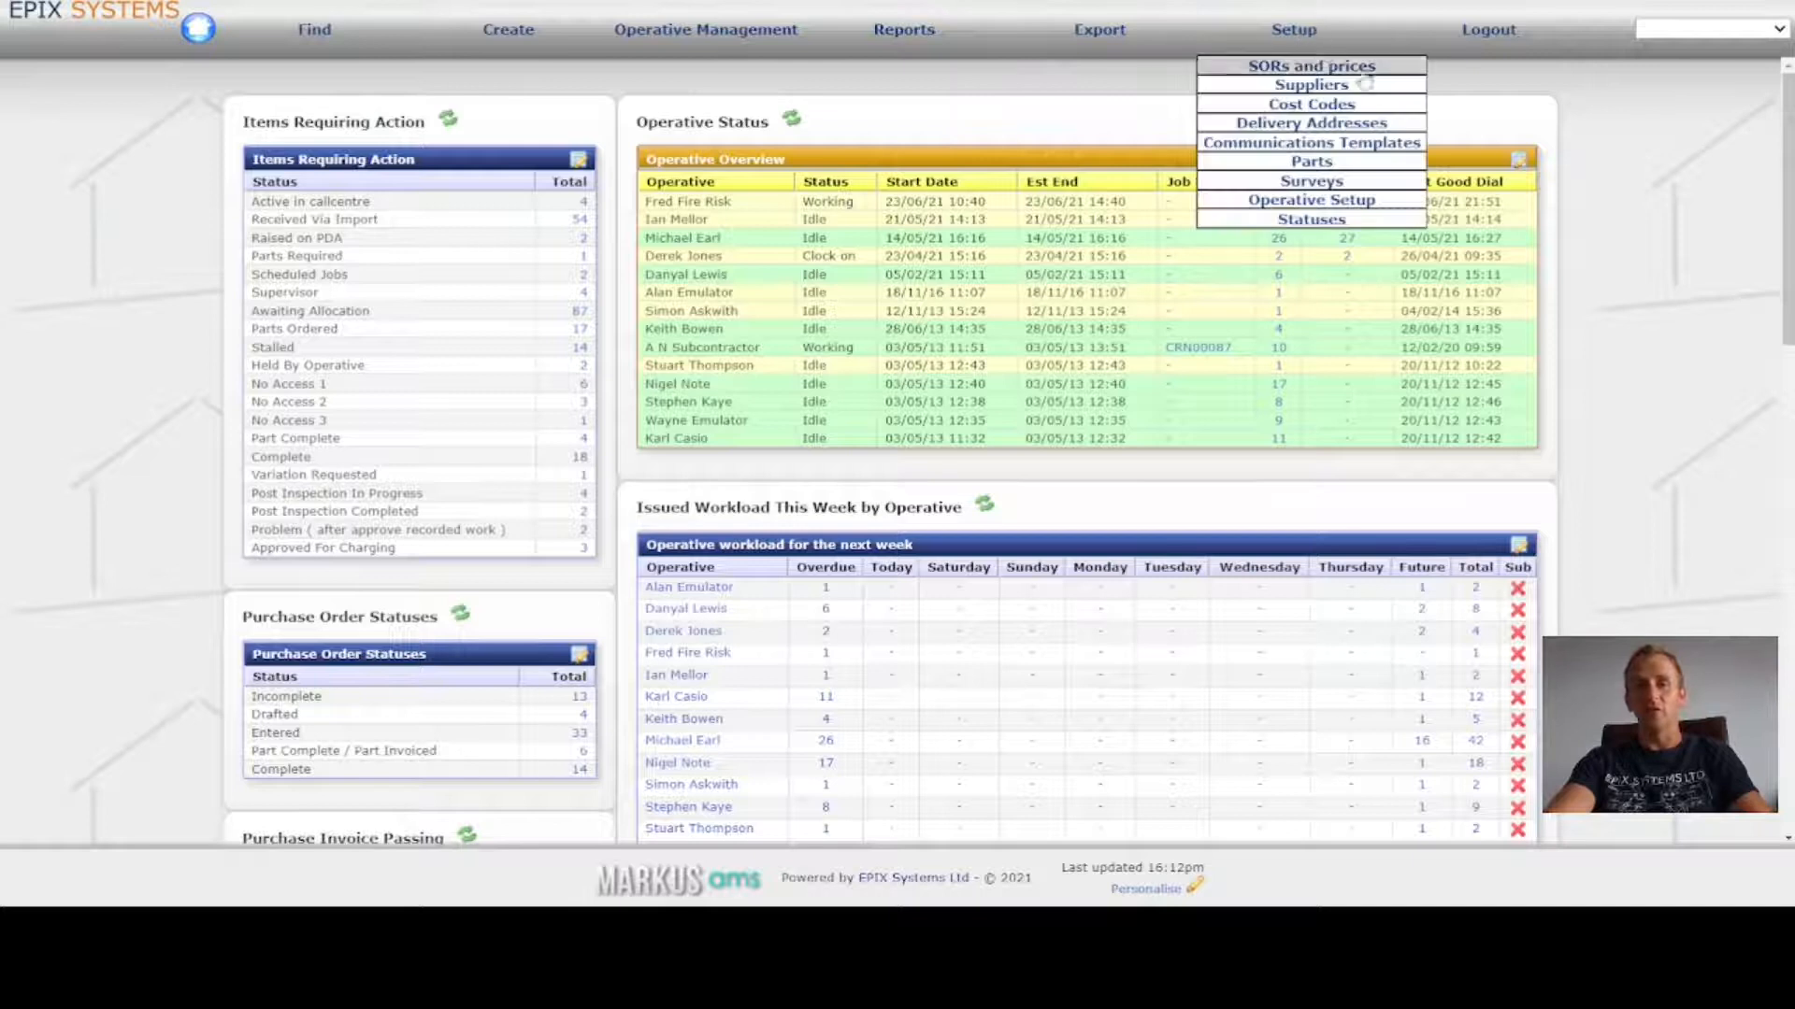
pyautogui.click(1383, 145)
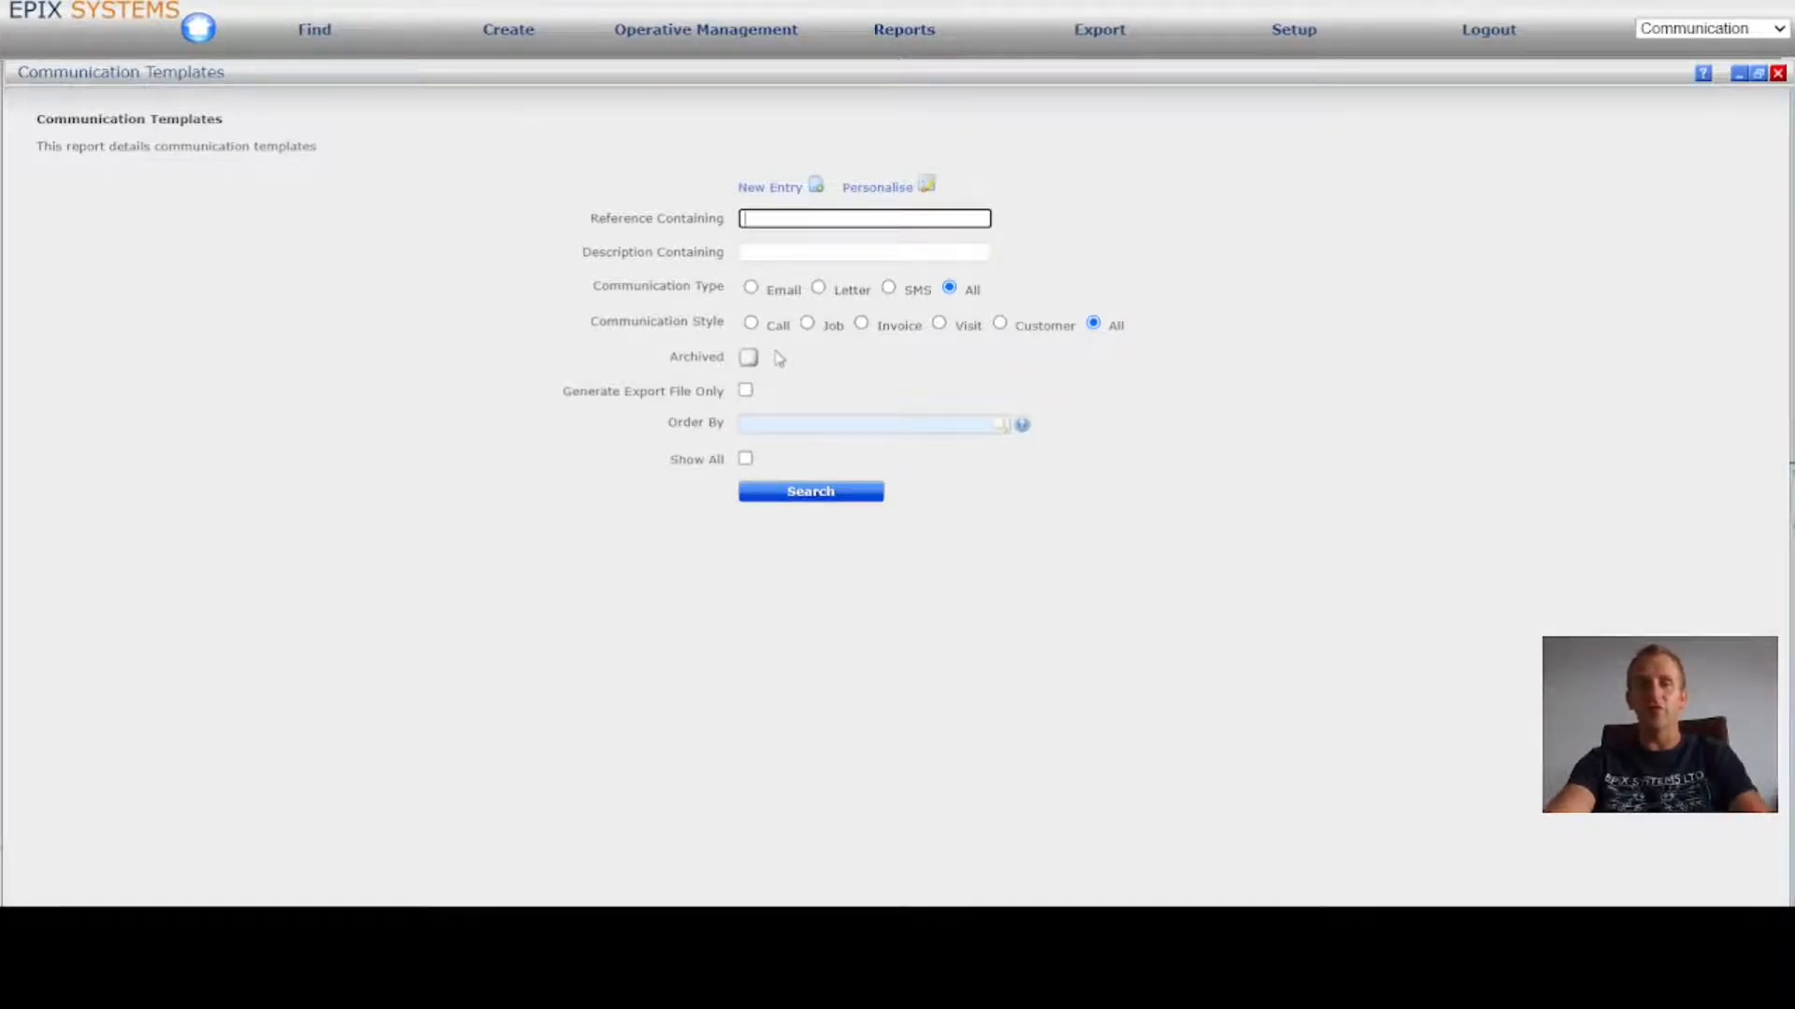
pyautogui.click(775, 191)
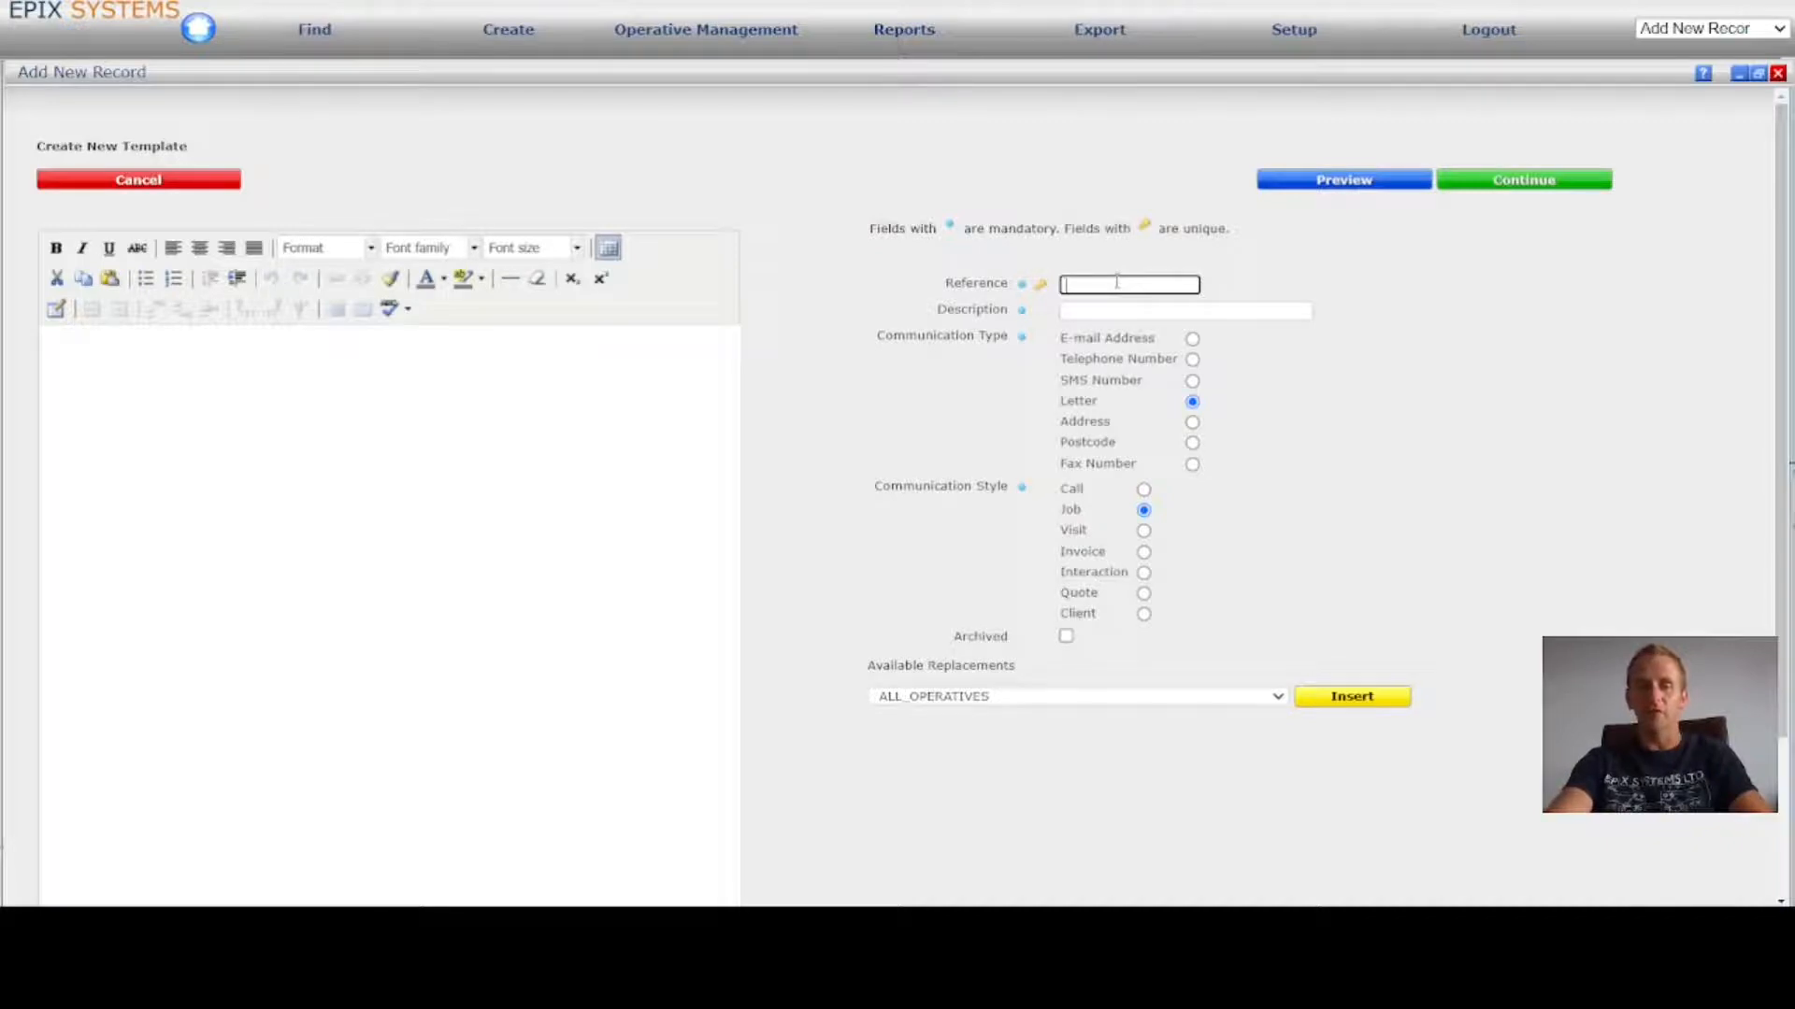
# Step: Save the template with reference EMAILJOB, description Email Job, communication type E-mail Address and communication style Job
pyautogui.write('EMAIL_JOB')
pyautogui.click(1255, 308)
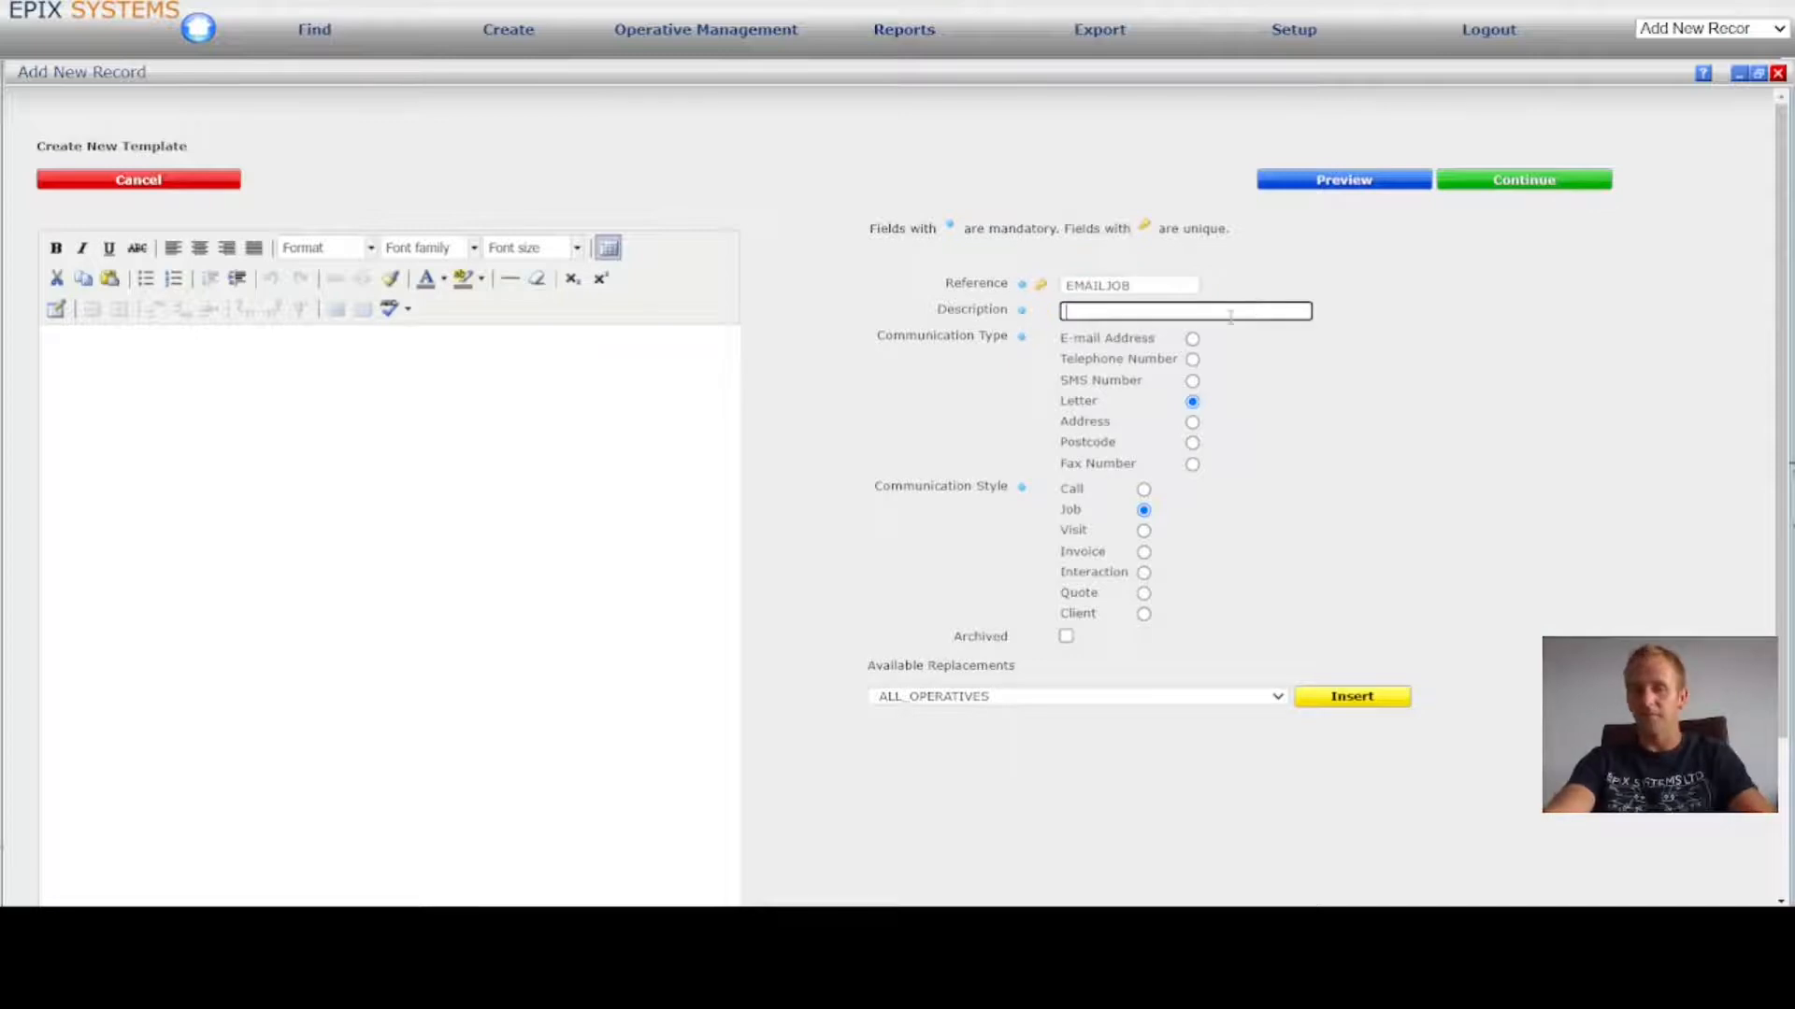
pyautogui.write('Email Job')
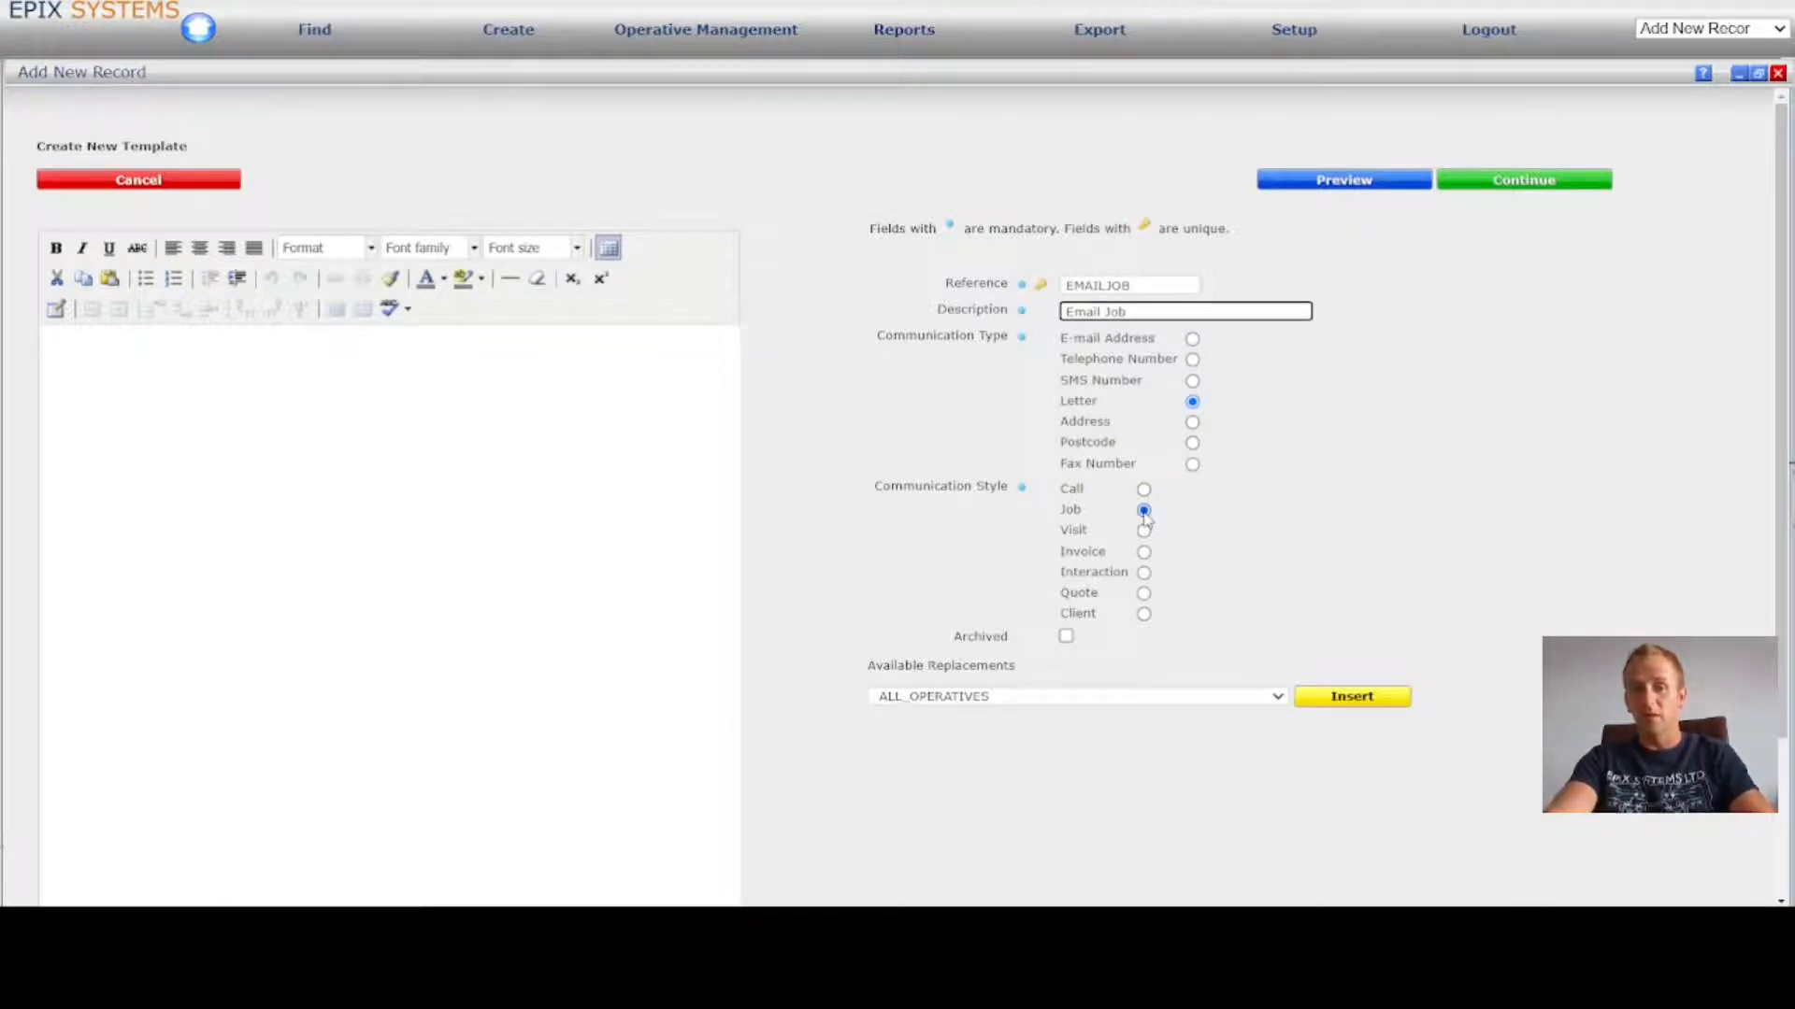
pyautogui.click(1192, 338)
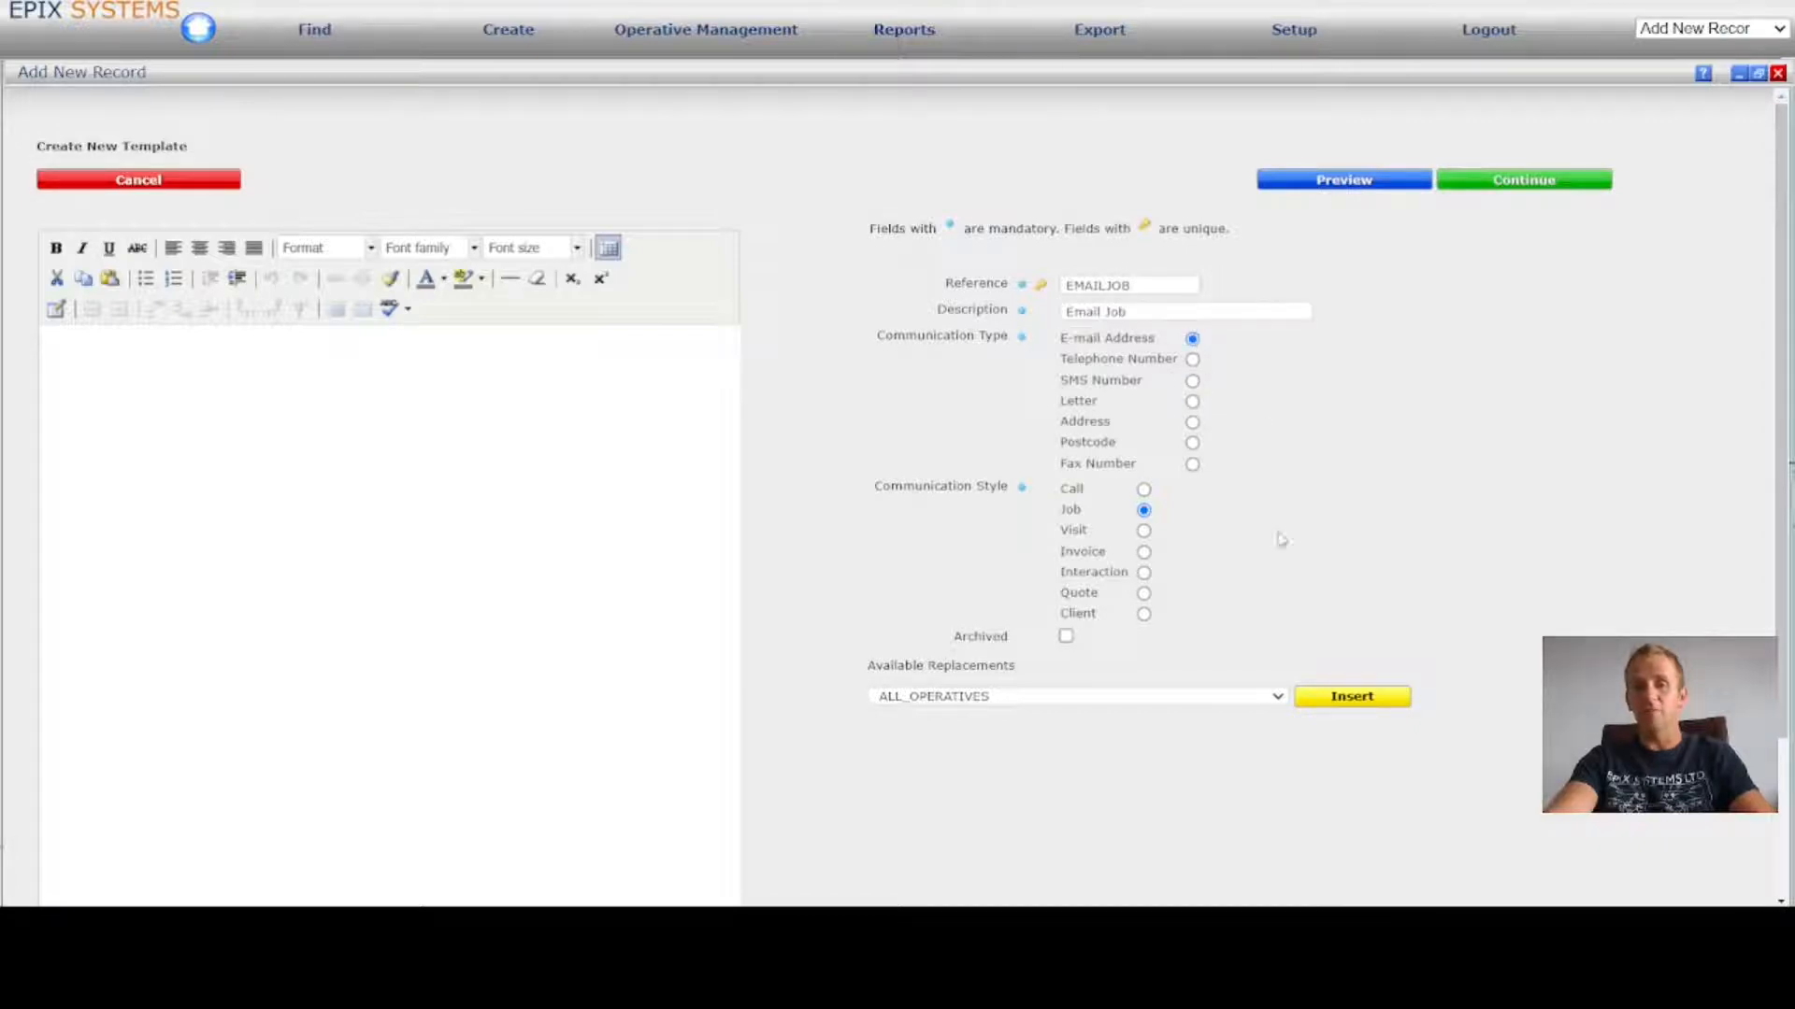
pyautogui.scroll(-1, 1271, 551)
pyautogui.scroll(1, 1271, 551)
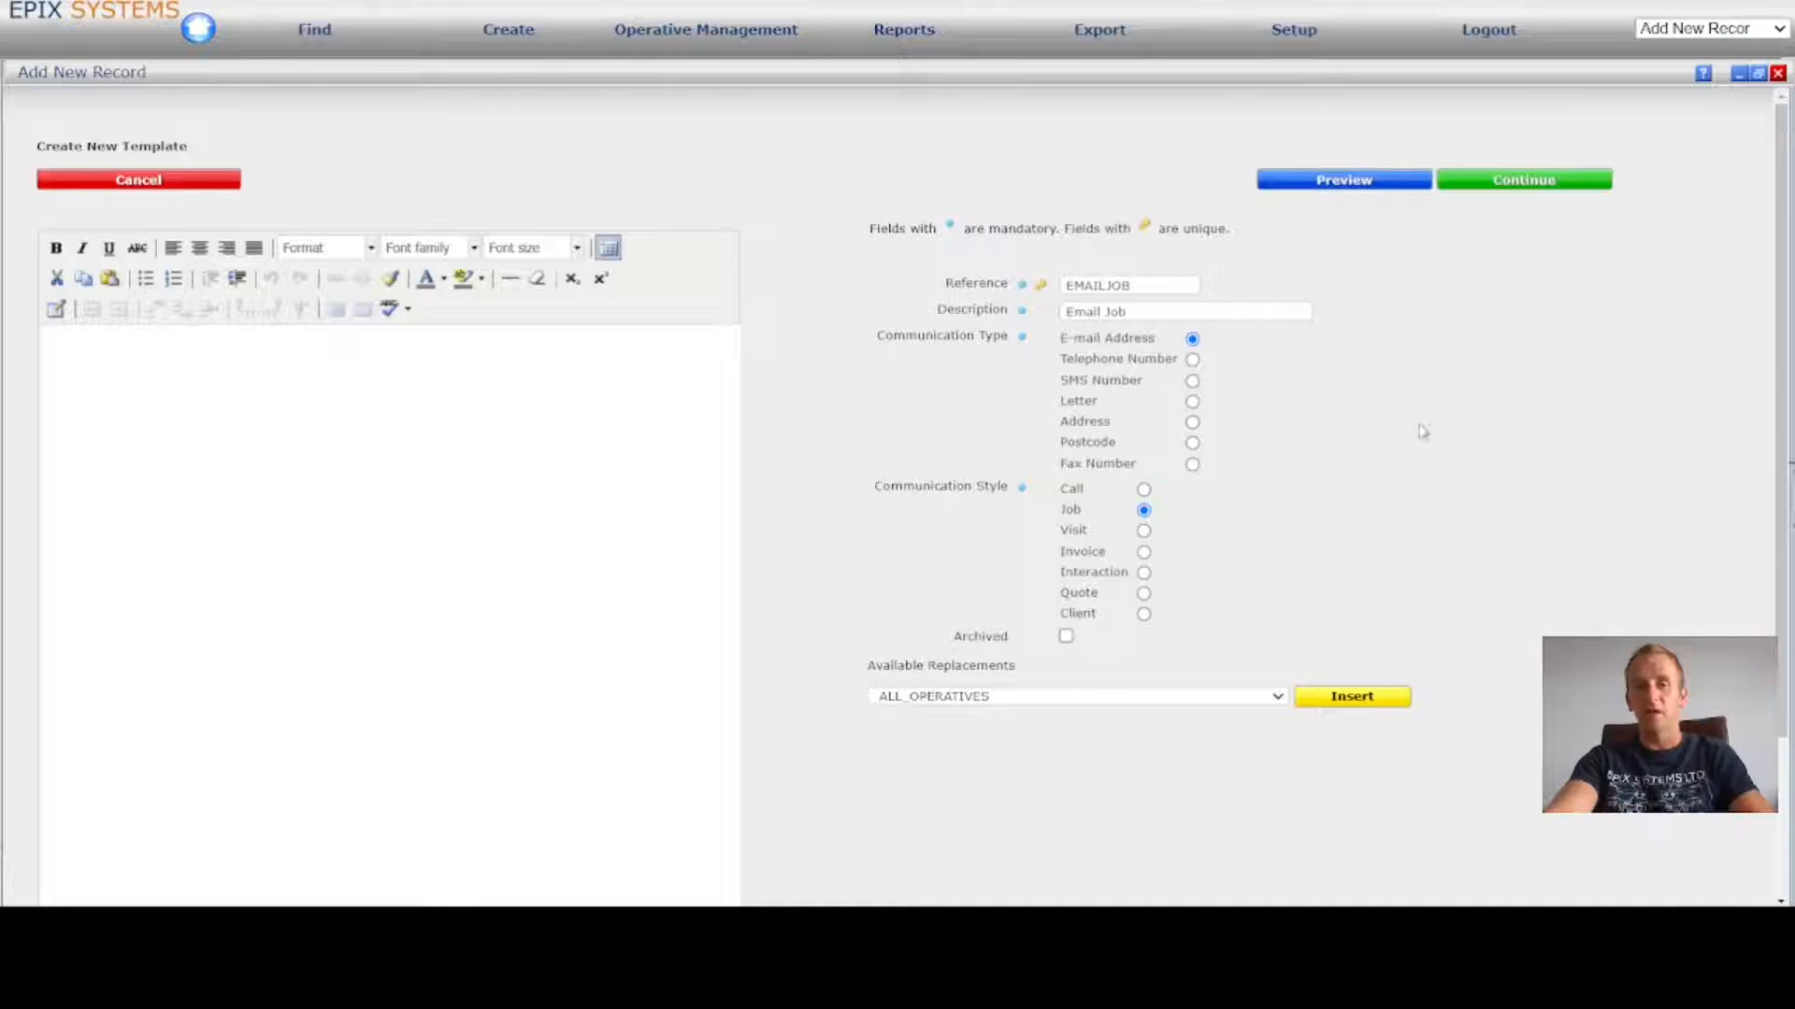
pyautogui.click(274, 385)
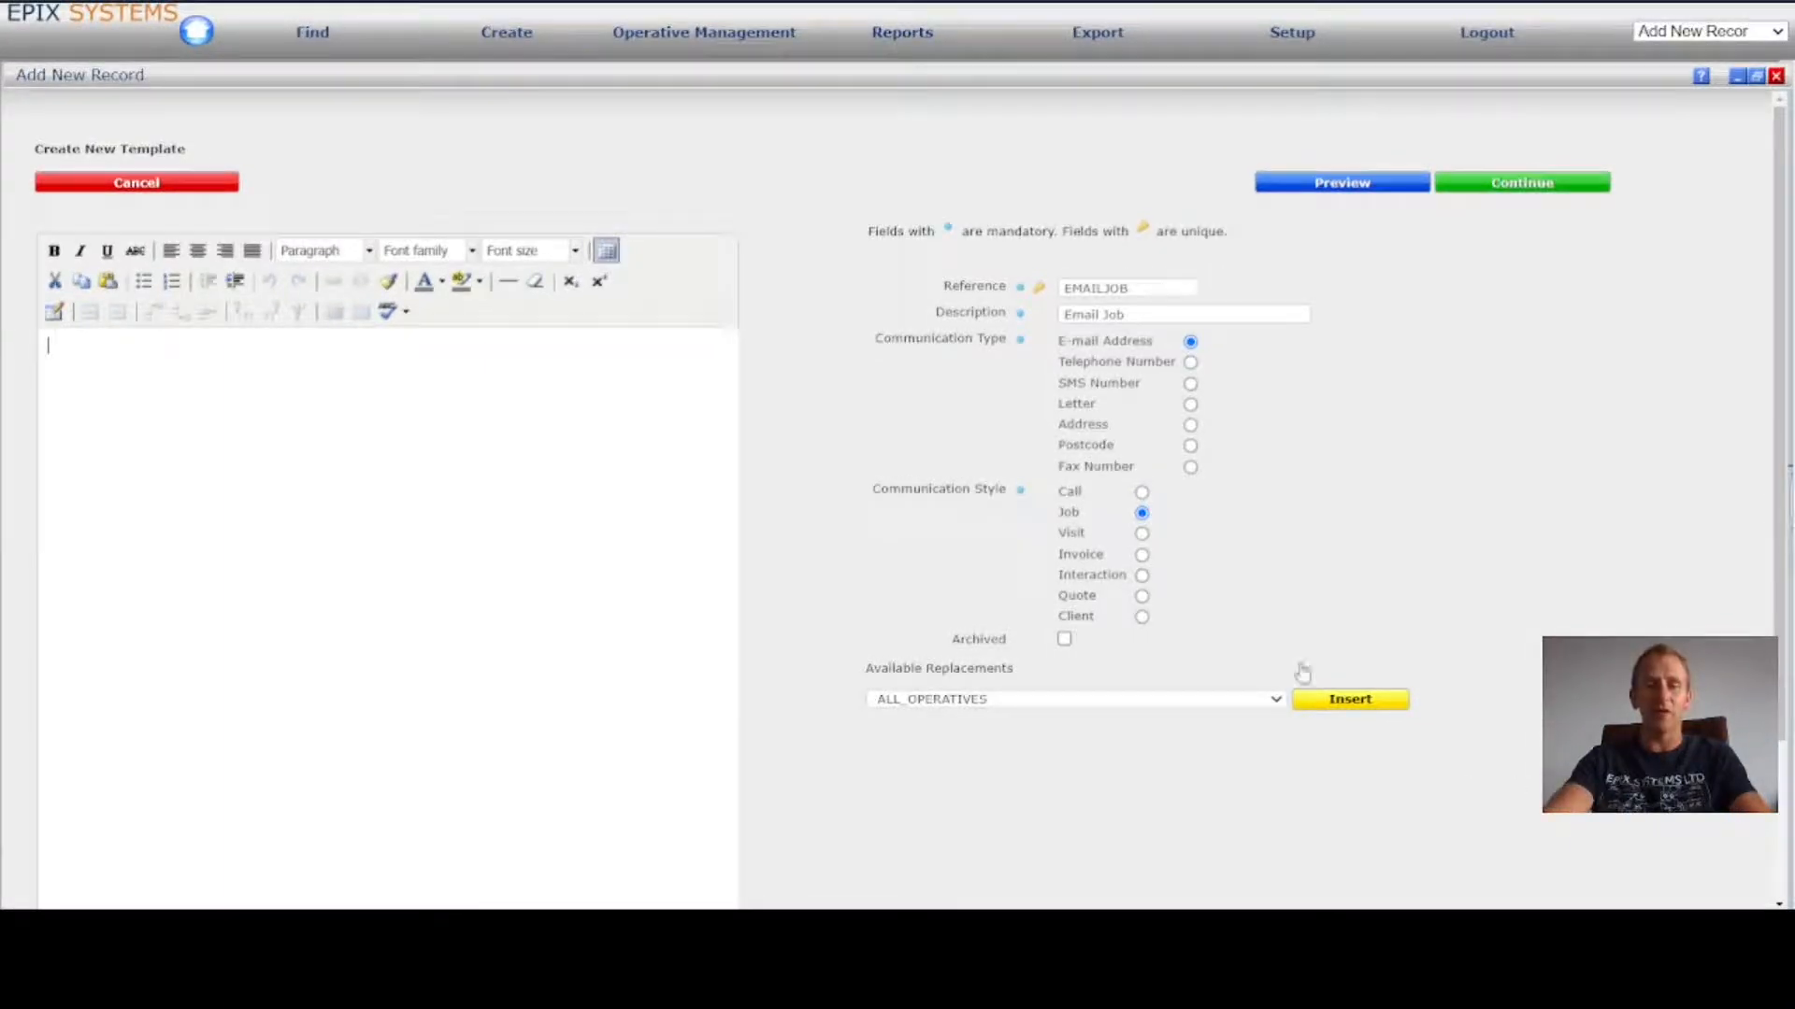
pyautogui.click(1513, 179)
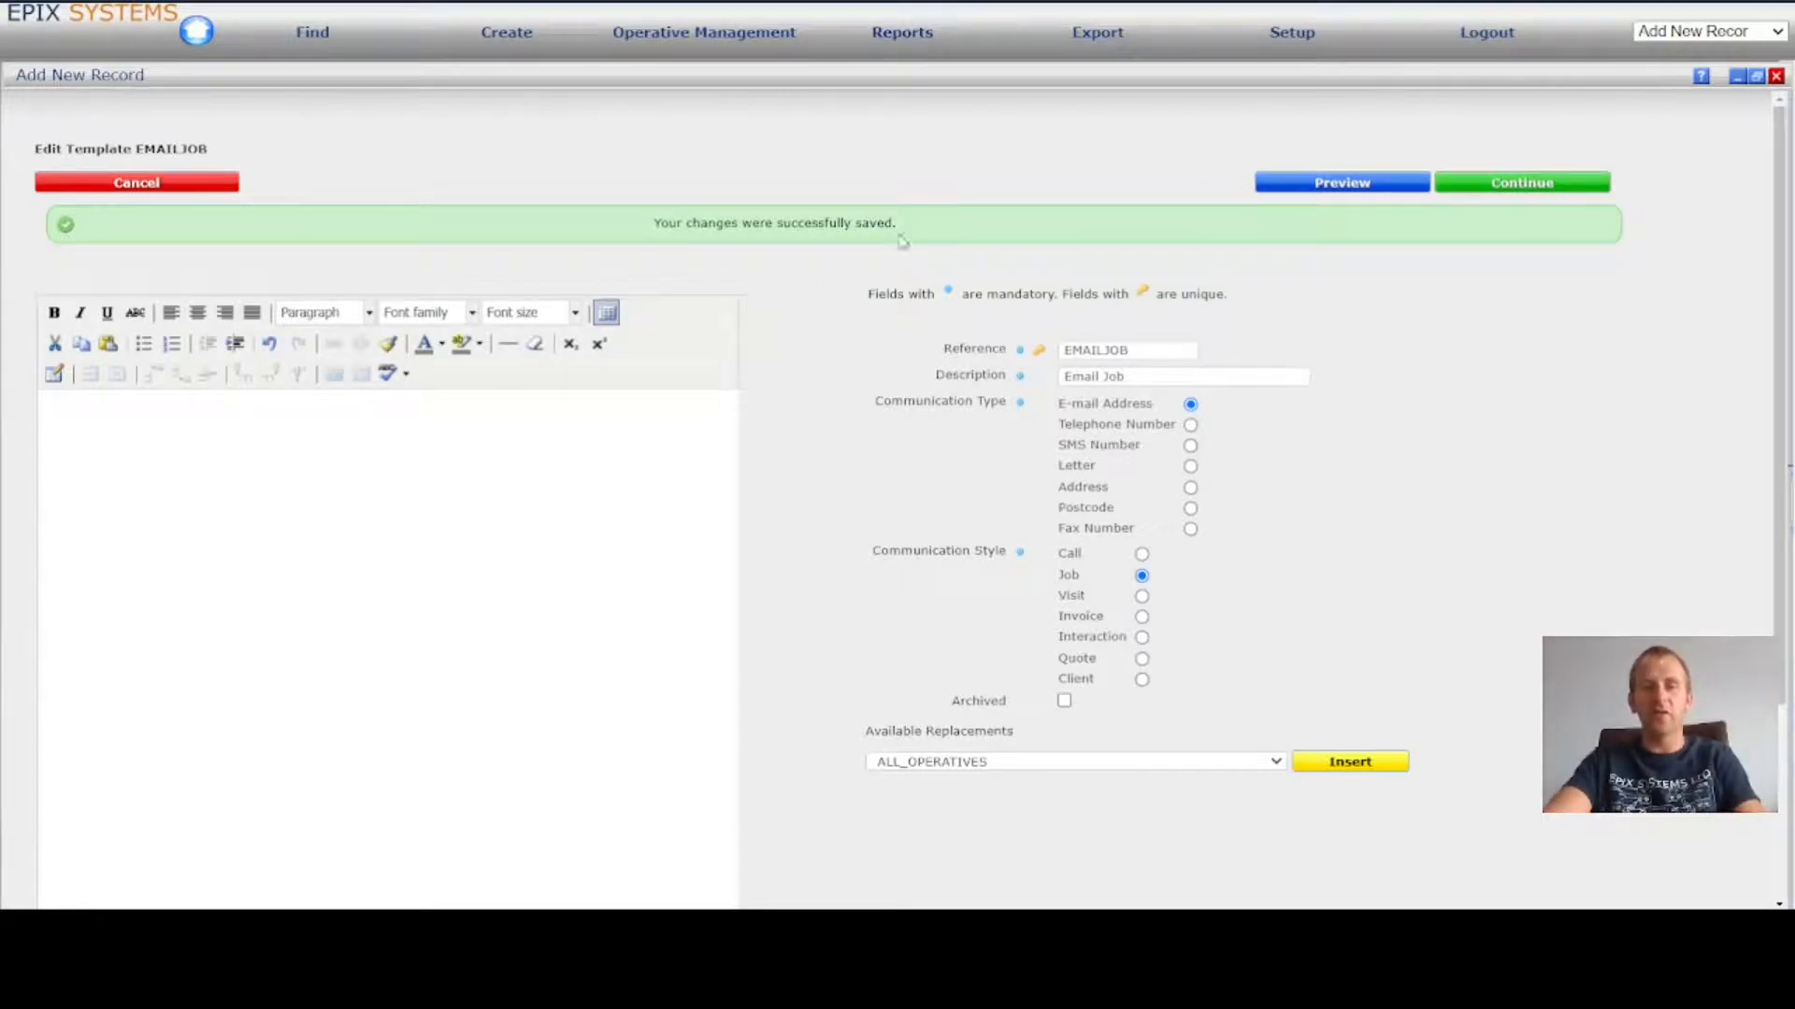
# Step: Begin the template body with the greeting "Hi" followed by the ASSET_CONTACT replacement
pyautogui.click(488, 426)
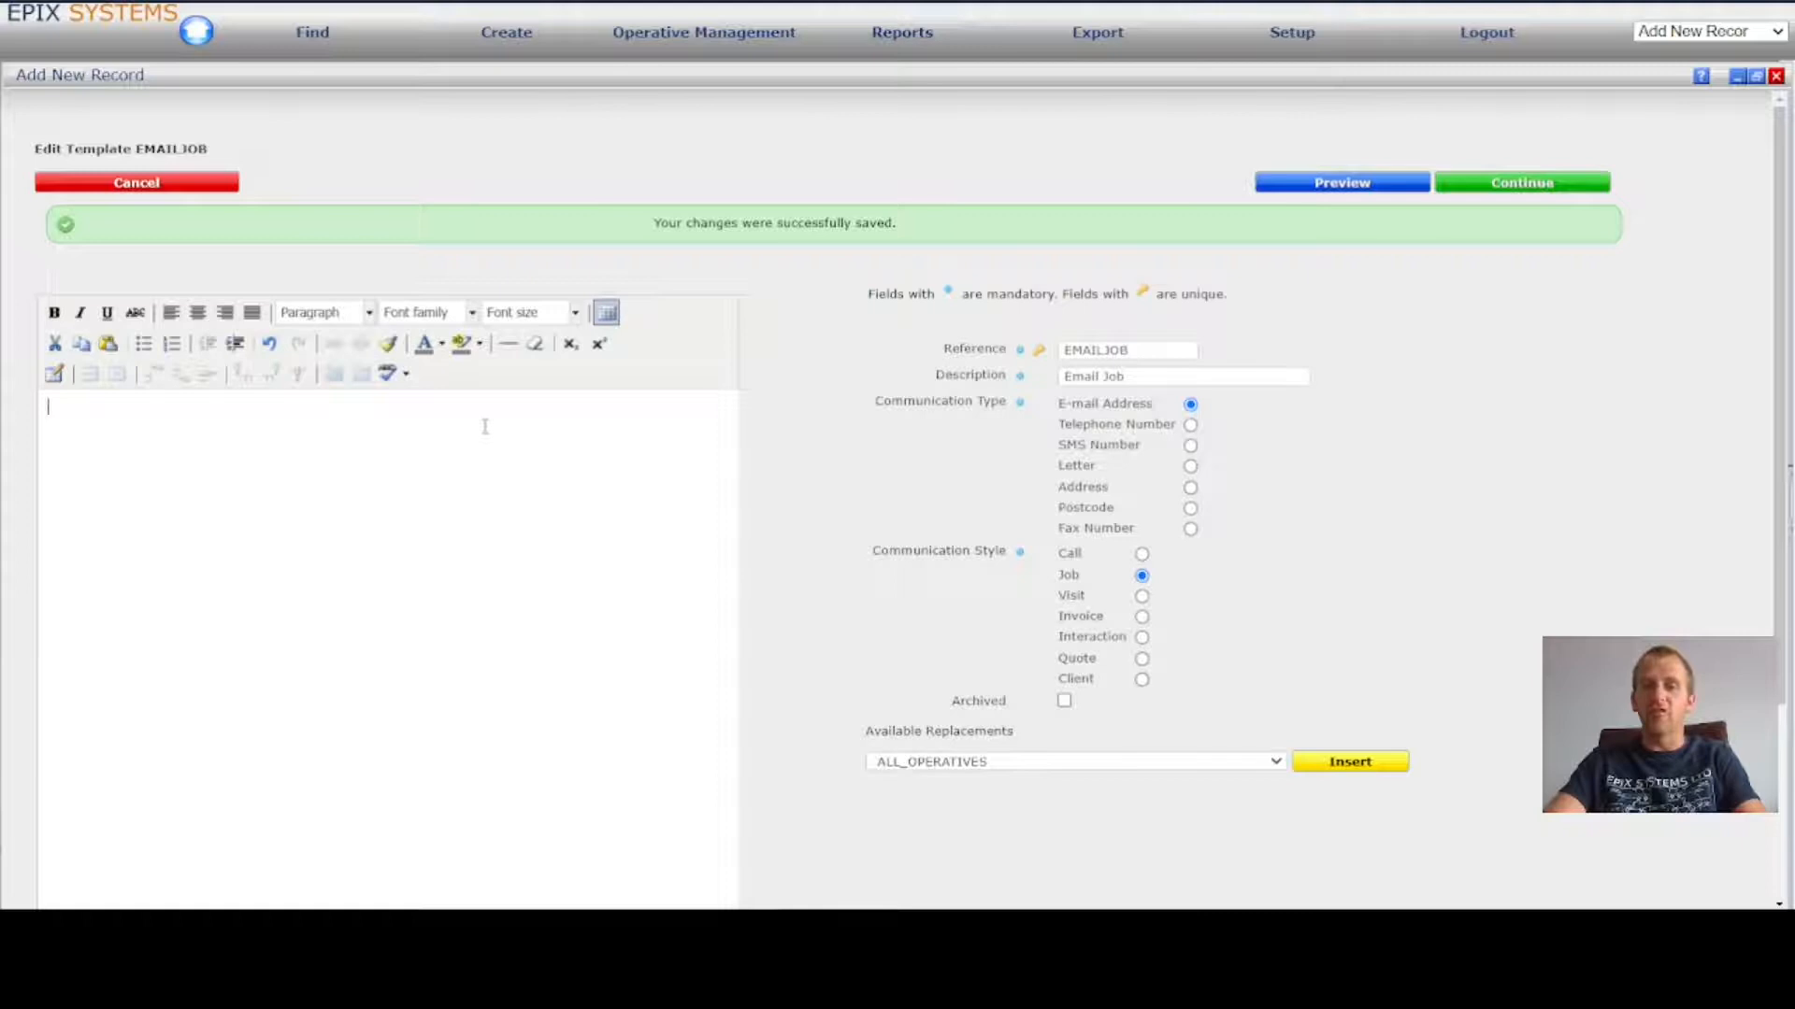
pyautogui.write('H')
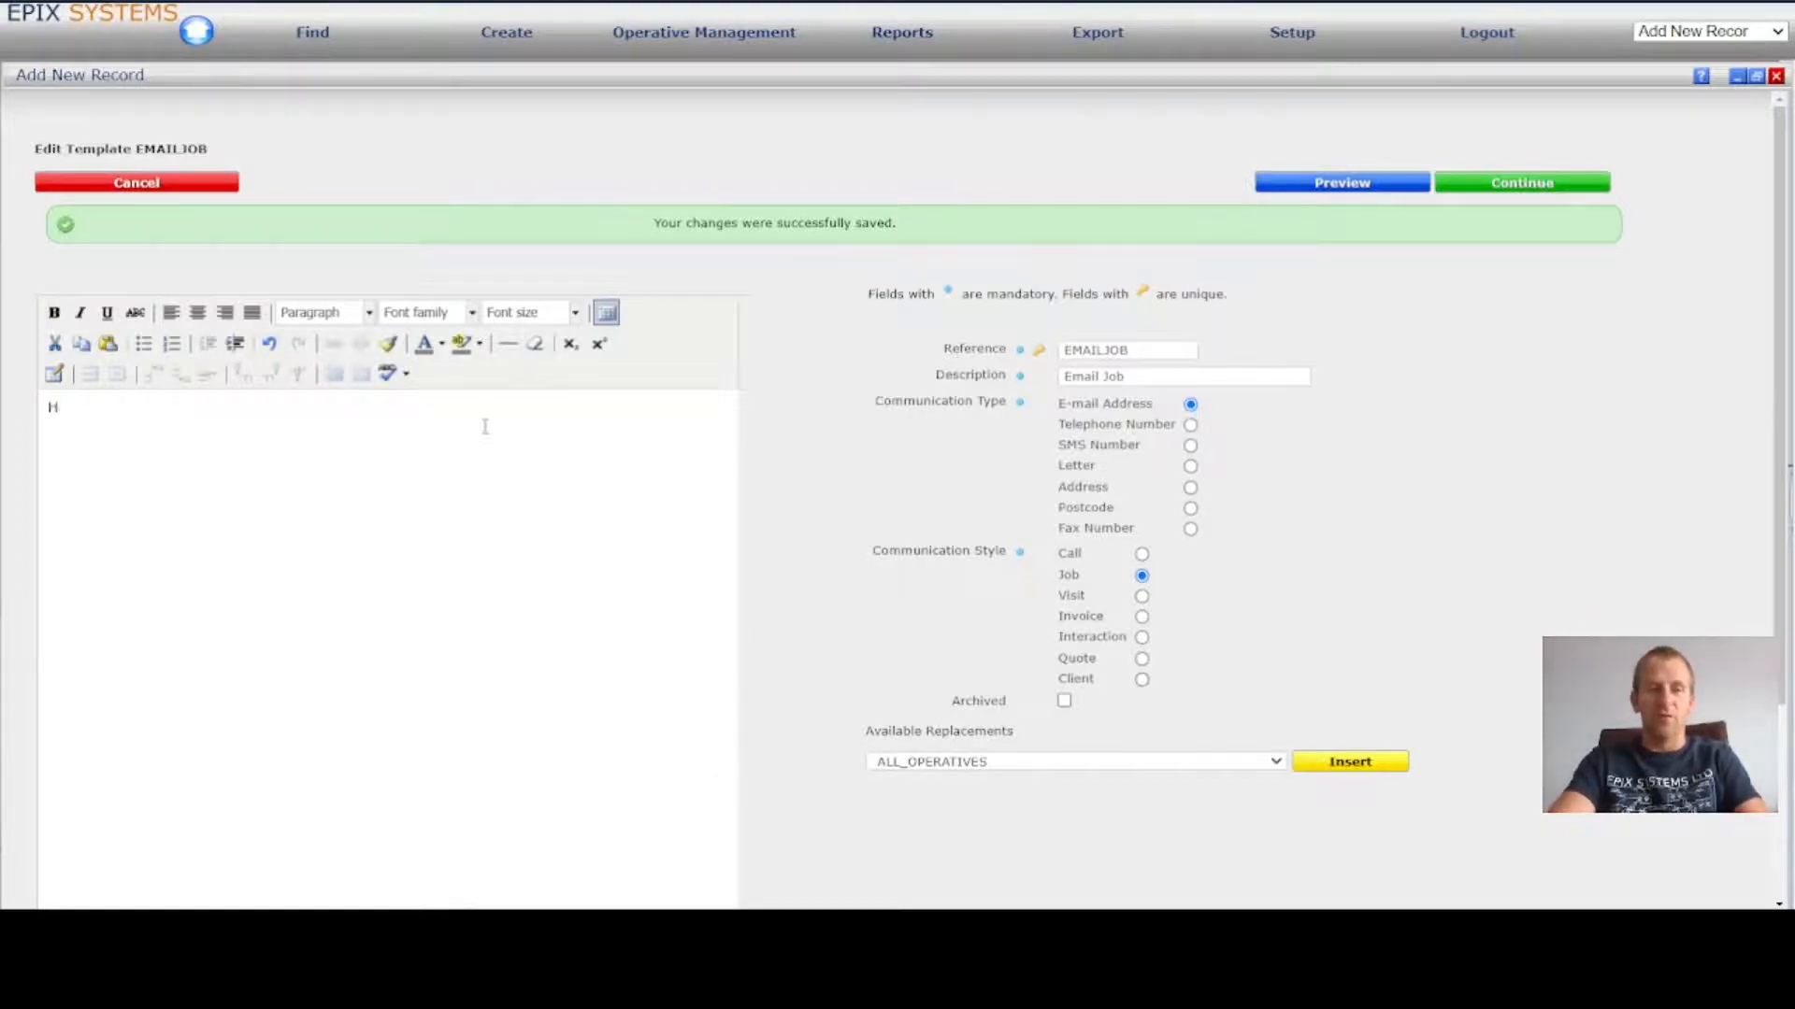
pyautogui.write('i')
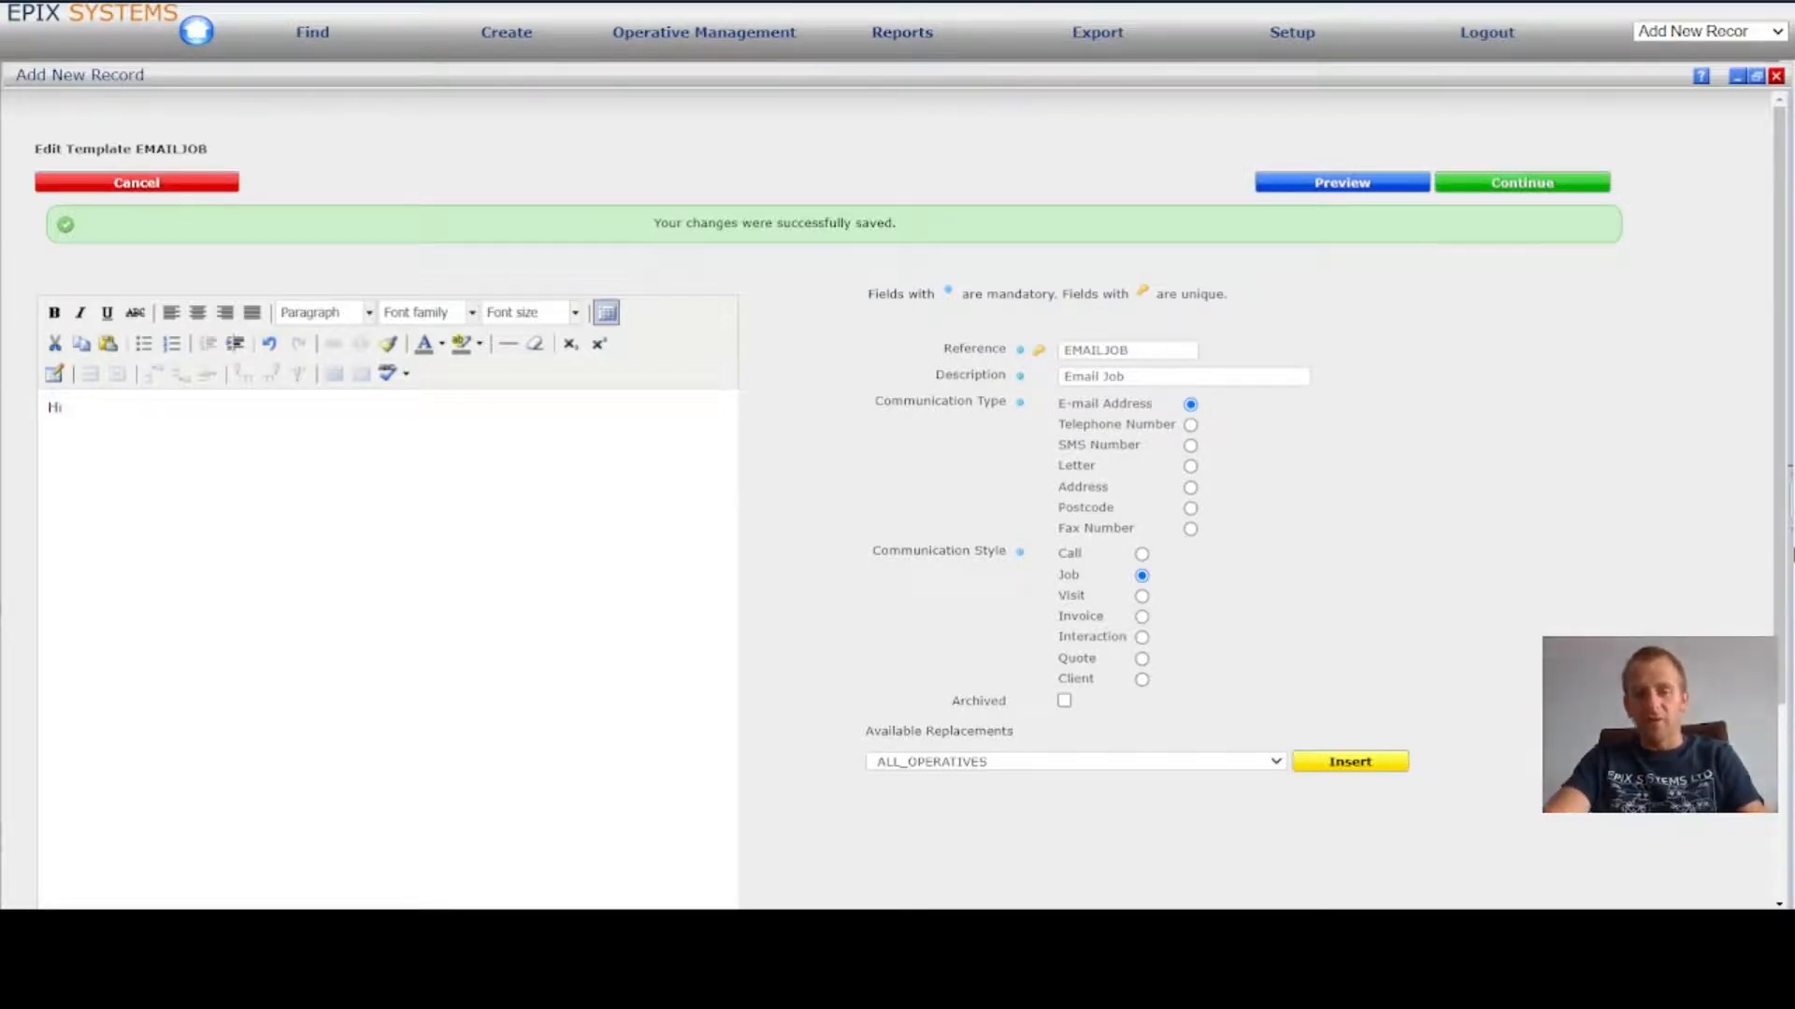
pyautogui.click(1227, 753)
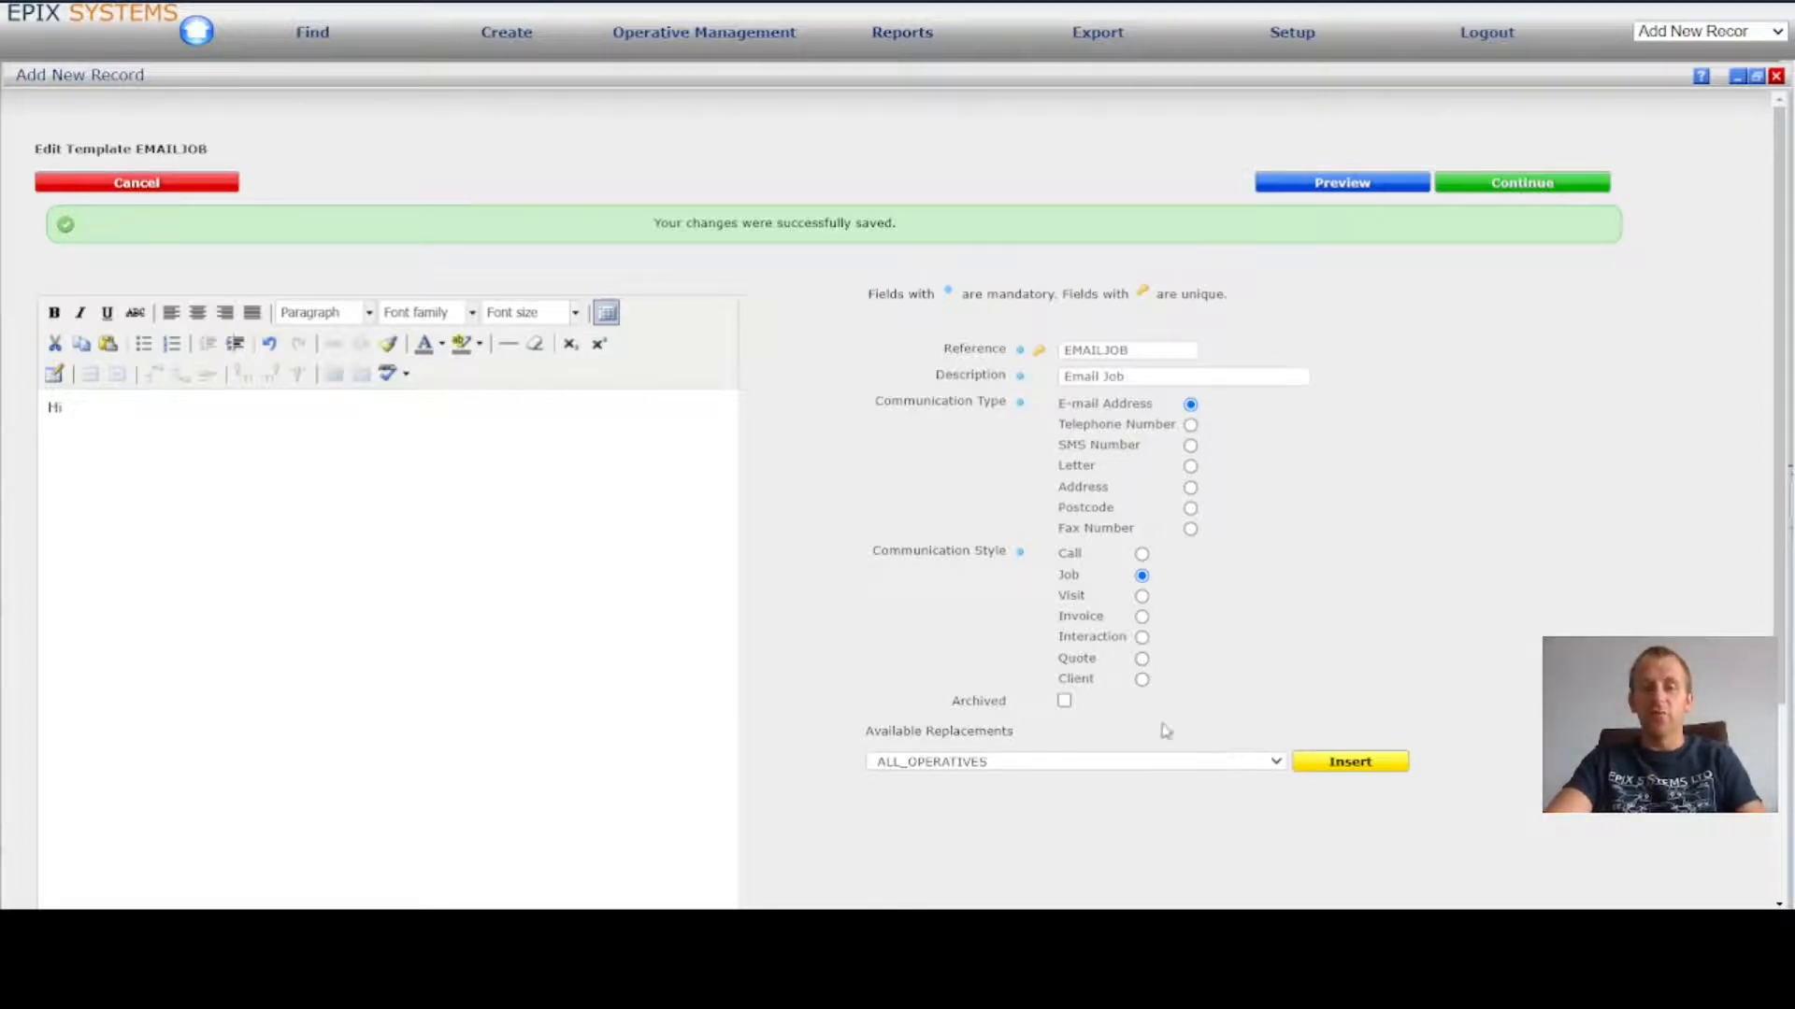
pyautogui.click(979, 739)
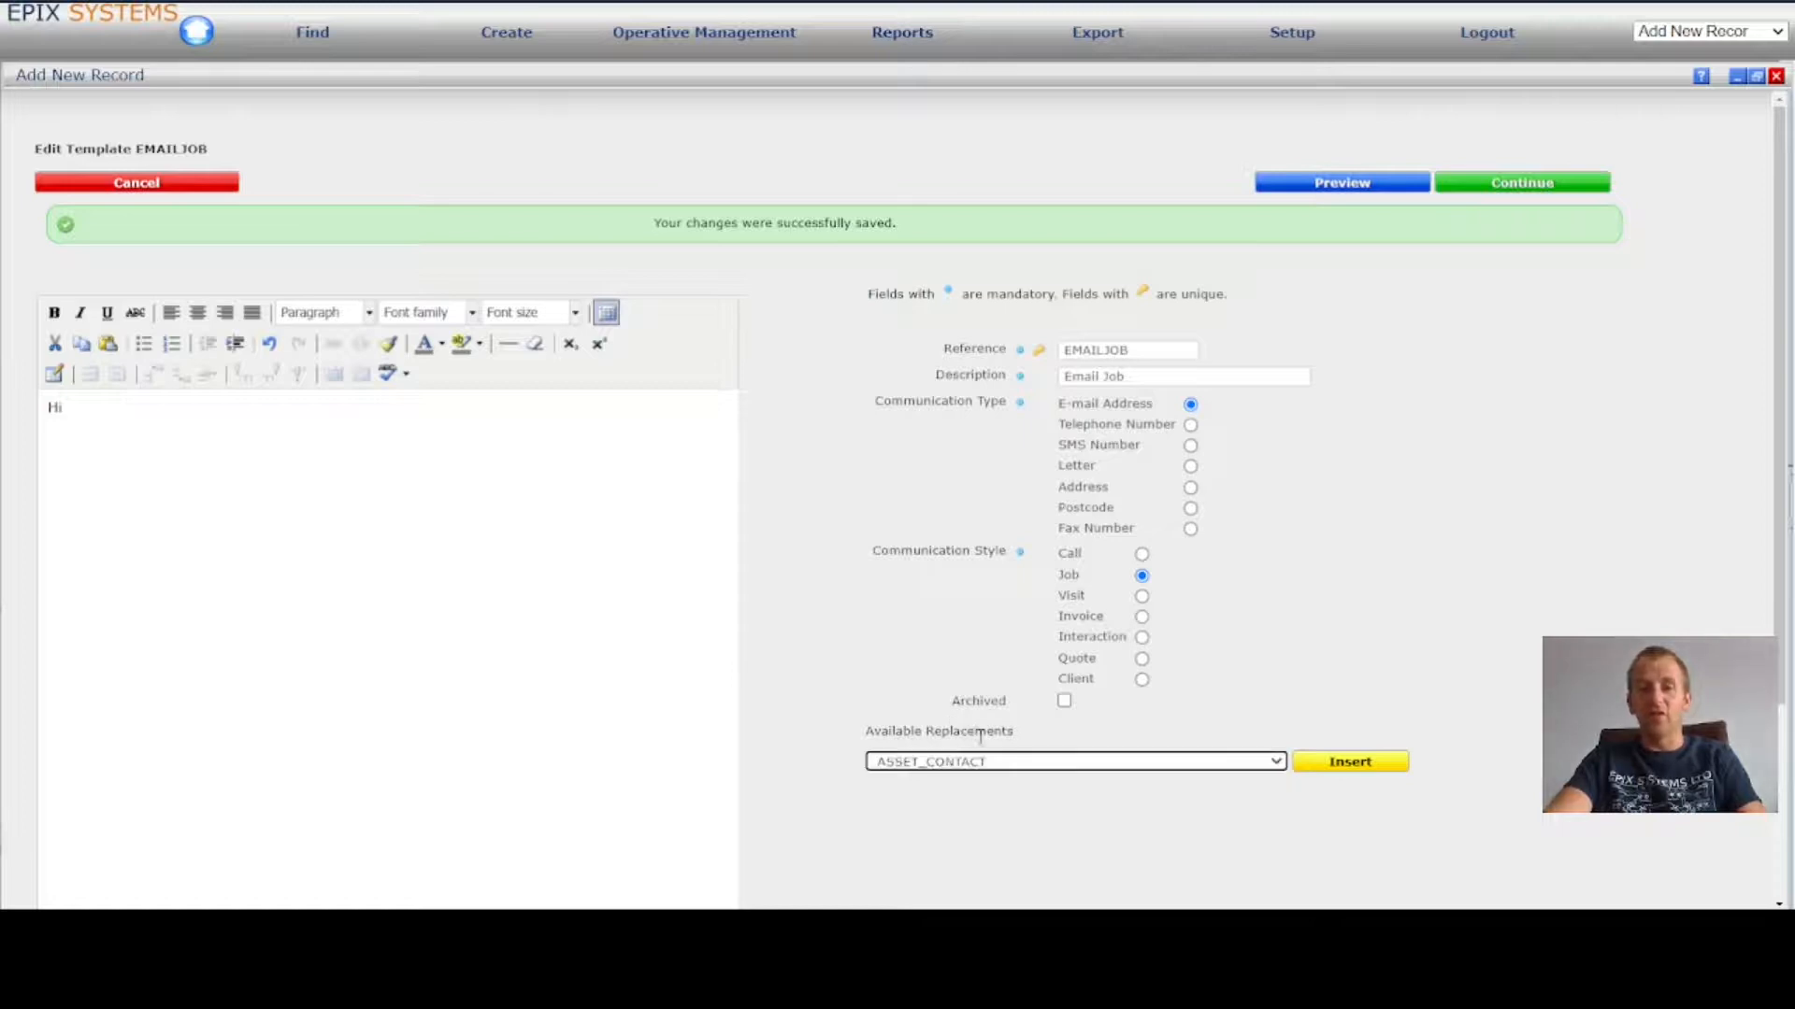
pyautogui.click(1364, 764)
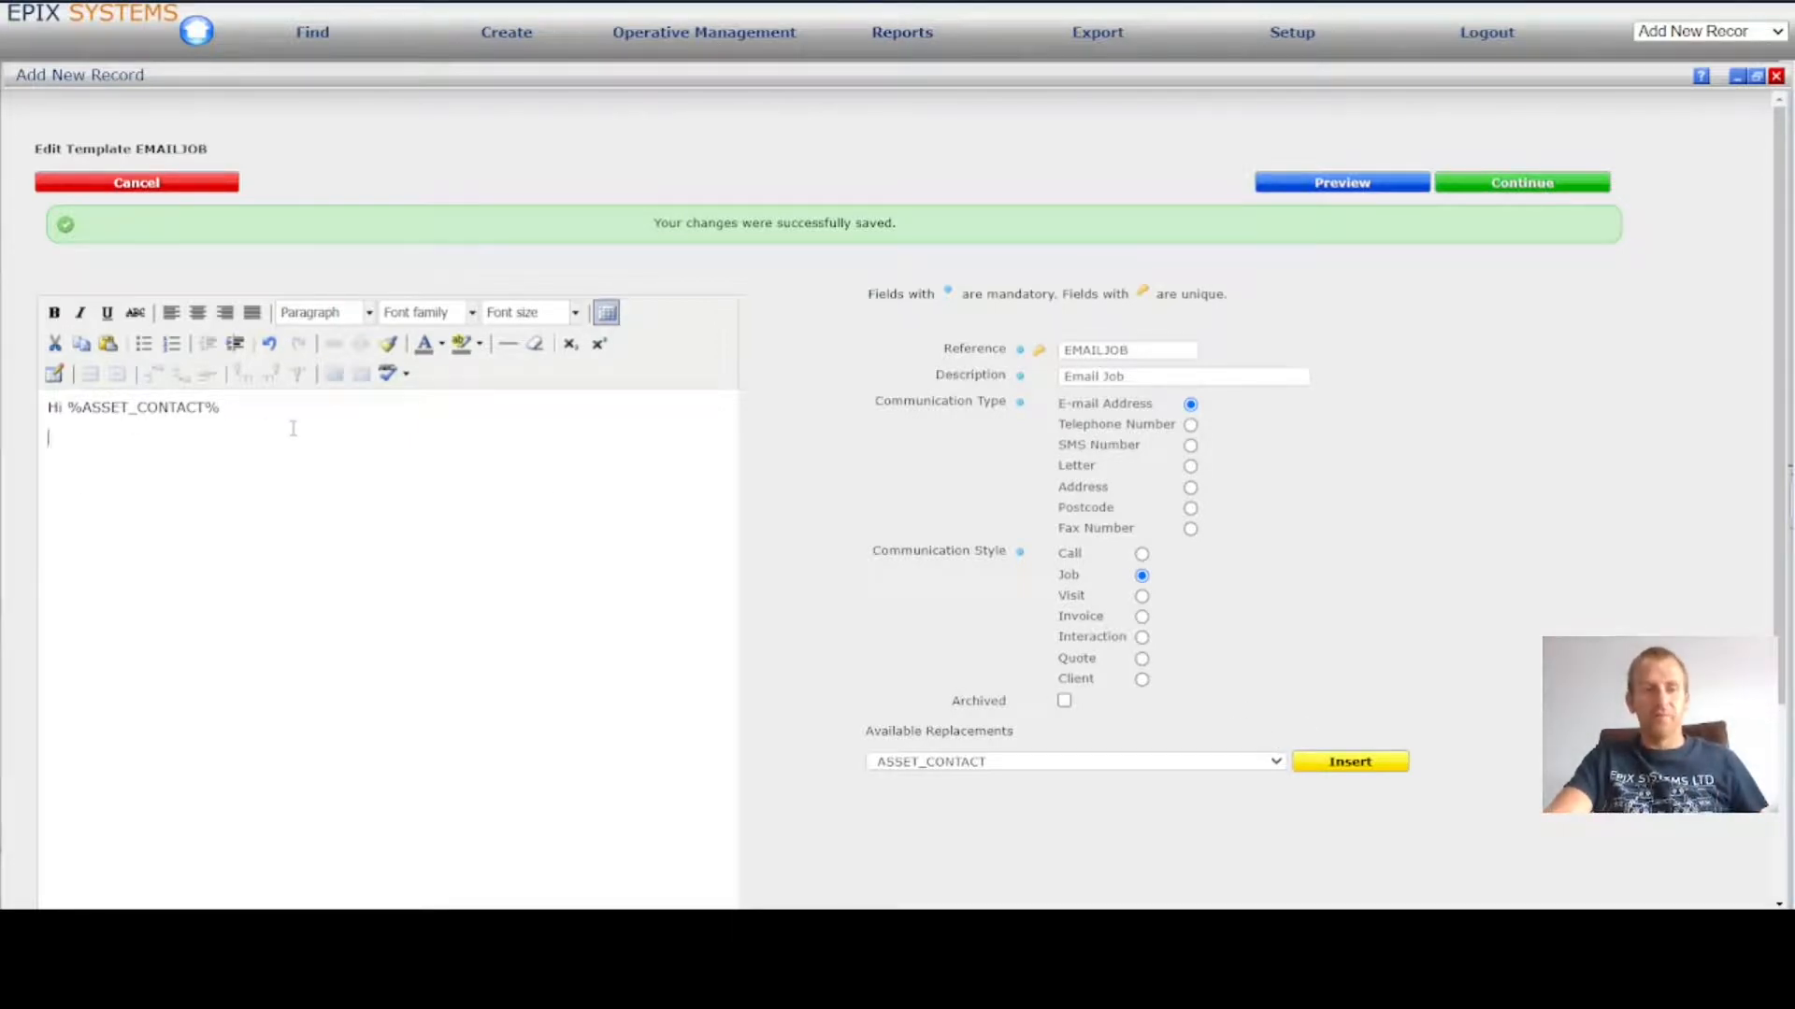
# Step: Add a "Ref:" line below the greeting with the JOBNO replacement in bold
pyautogui.write('Ref:')
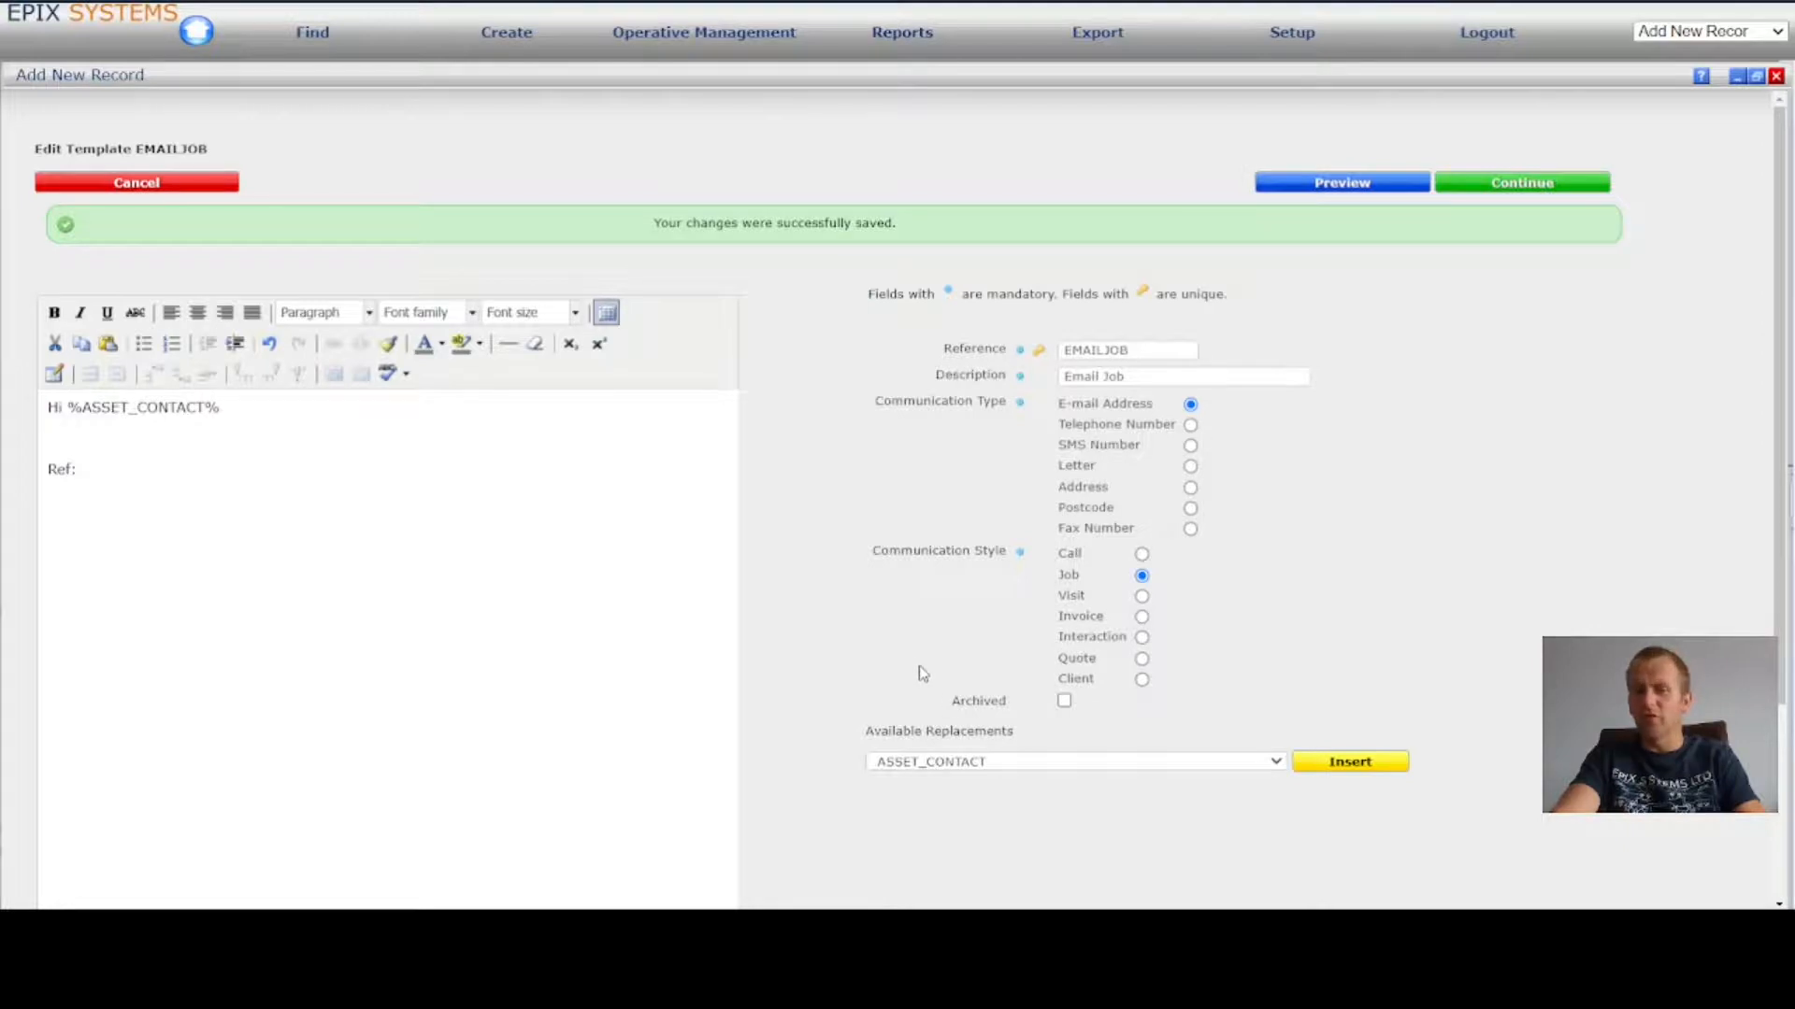
pyautogui.press('j')
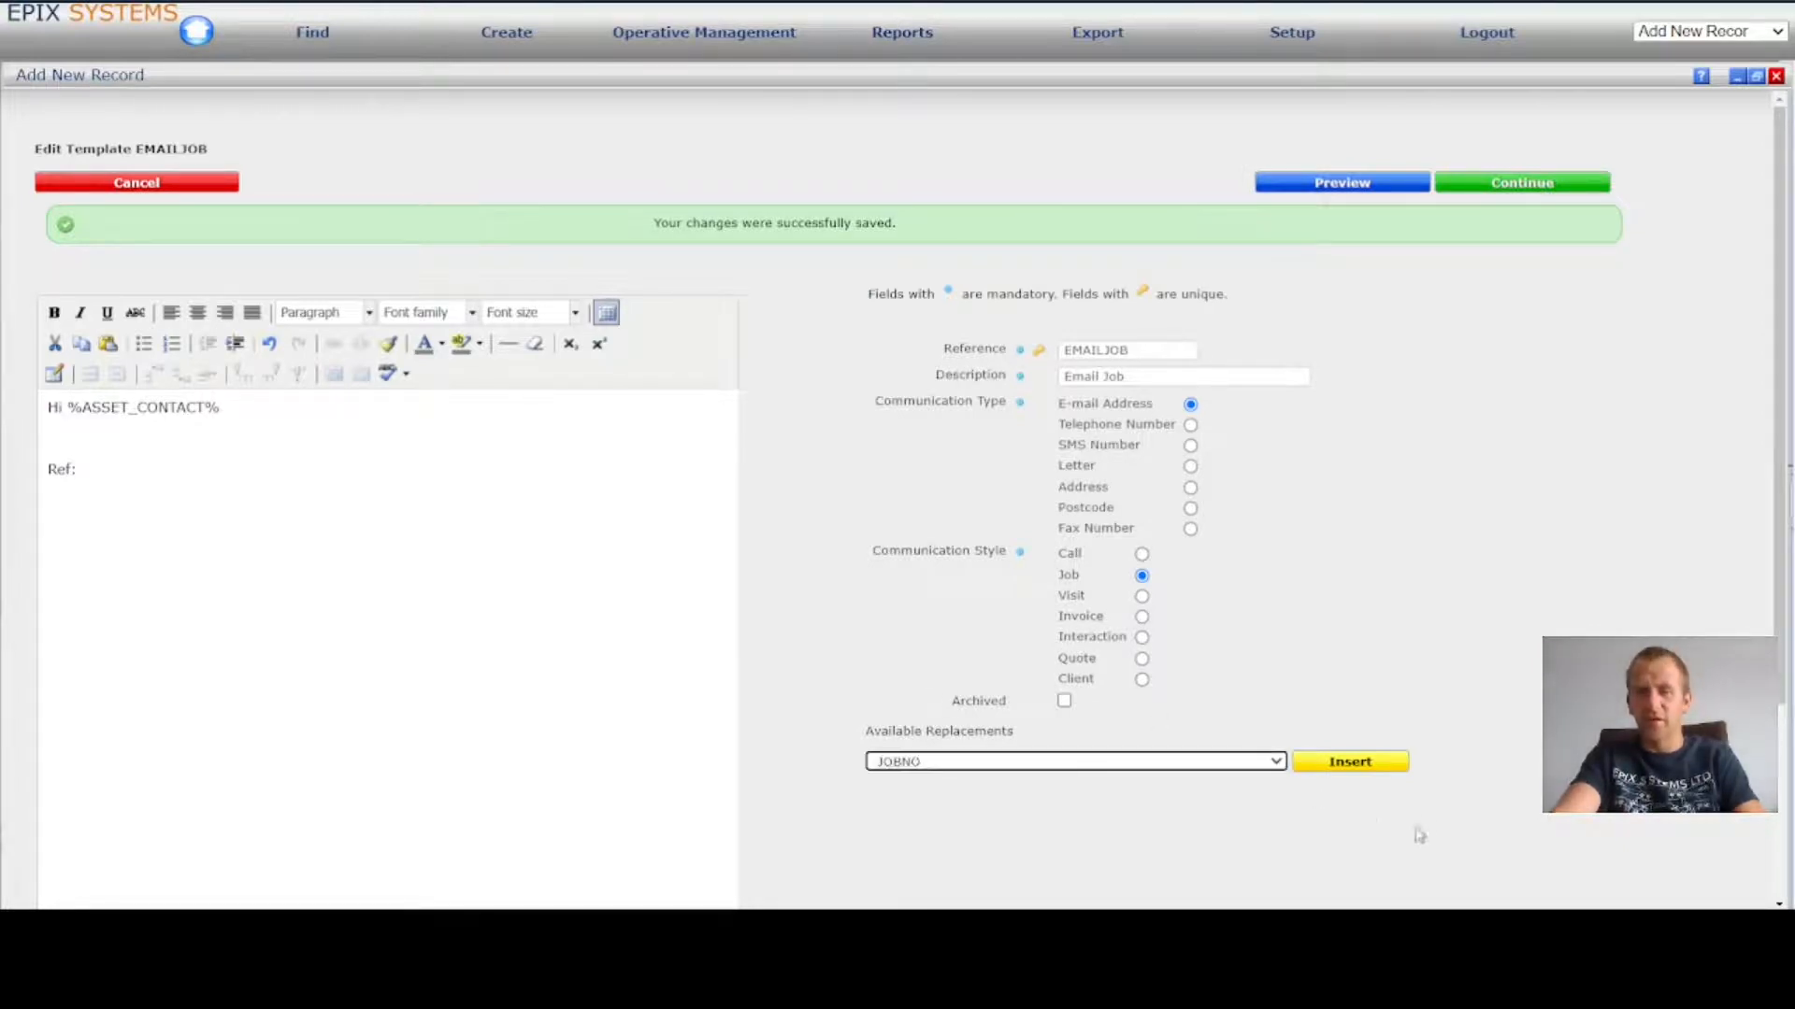
pyautogui.click(1343, 763)
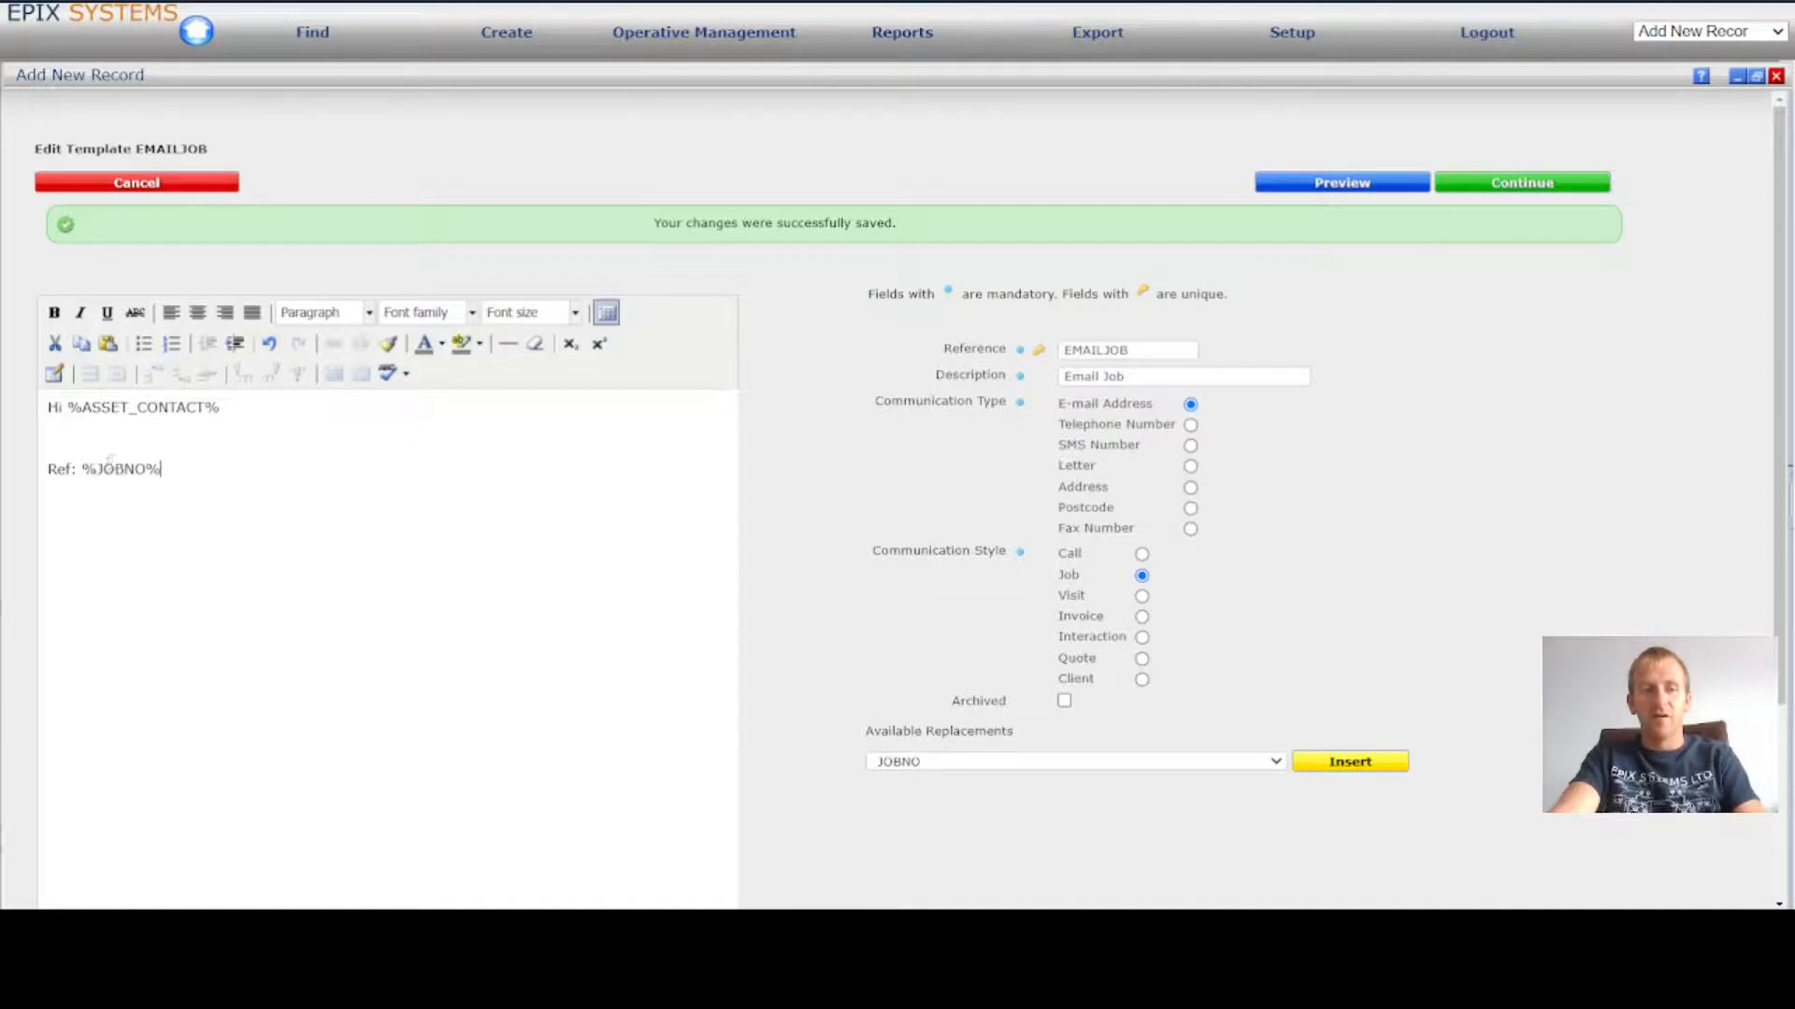
pyautogui.moveTo(84, 469); pyautogui.dragTo(165, 470)
pyautogui.click(55, 313)
pyautogui.click(202, 462)
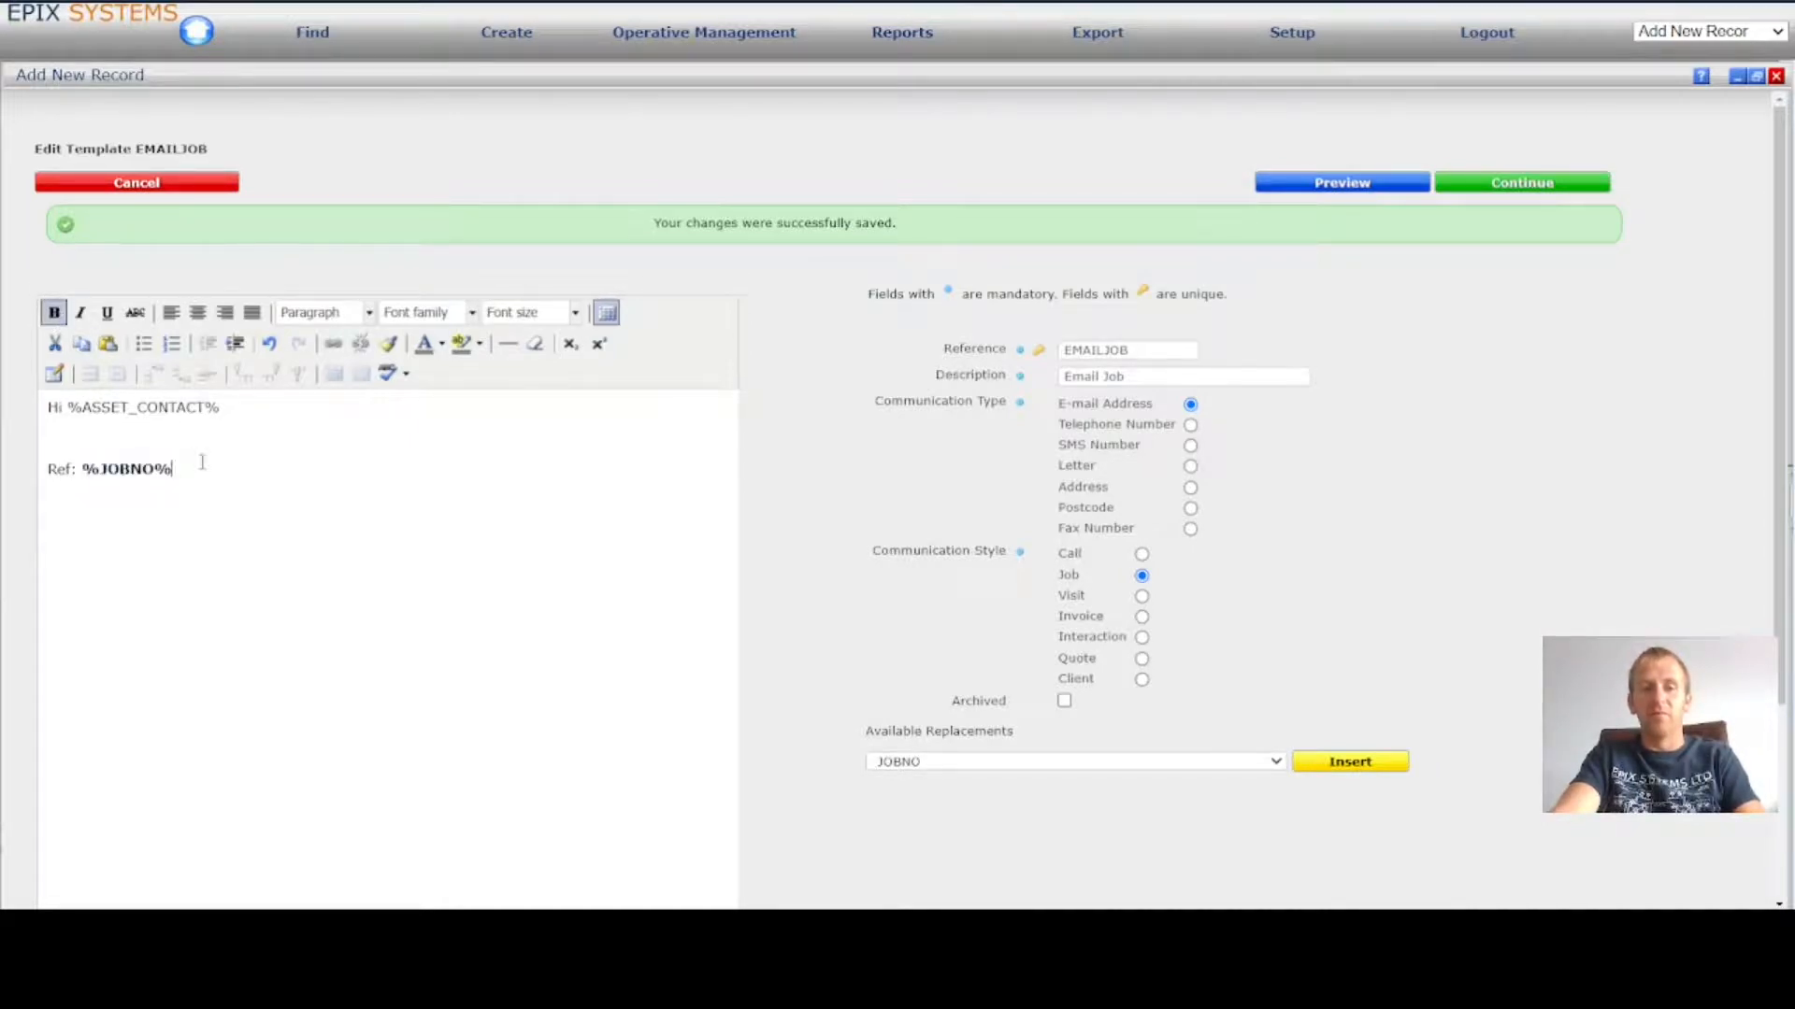
# Step: Complete the body with address and job replacements, the visit message, sign-off and contractor logo, address and telephone replacements, then save the template
pyautogui.press('Return')
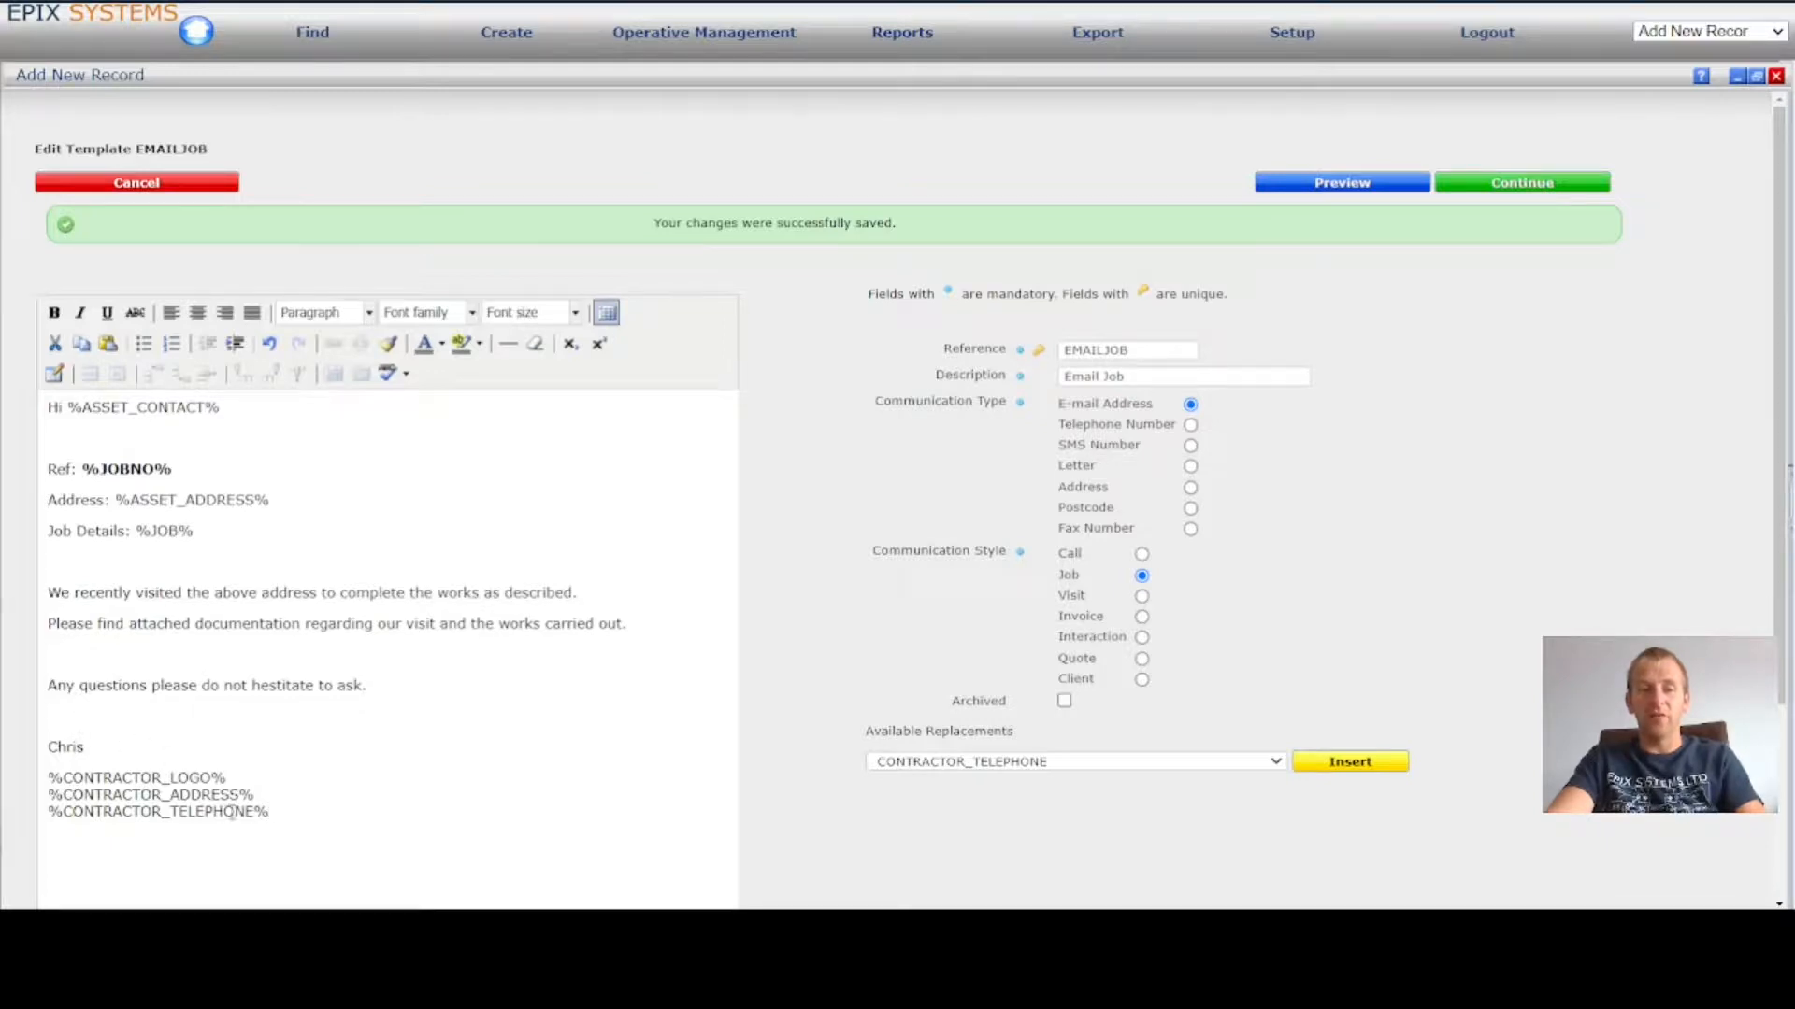
pyautogui.moveTo(267, 812); pyautogui.dragTo(48, 777)
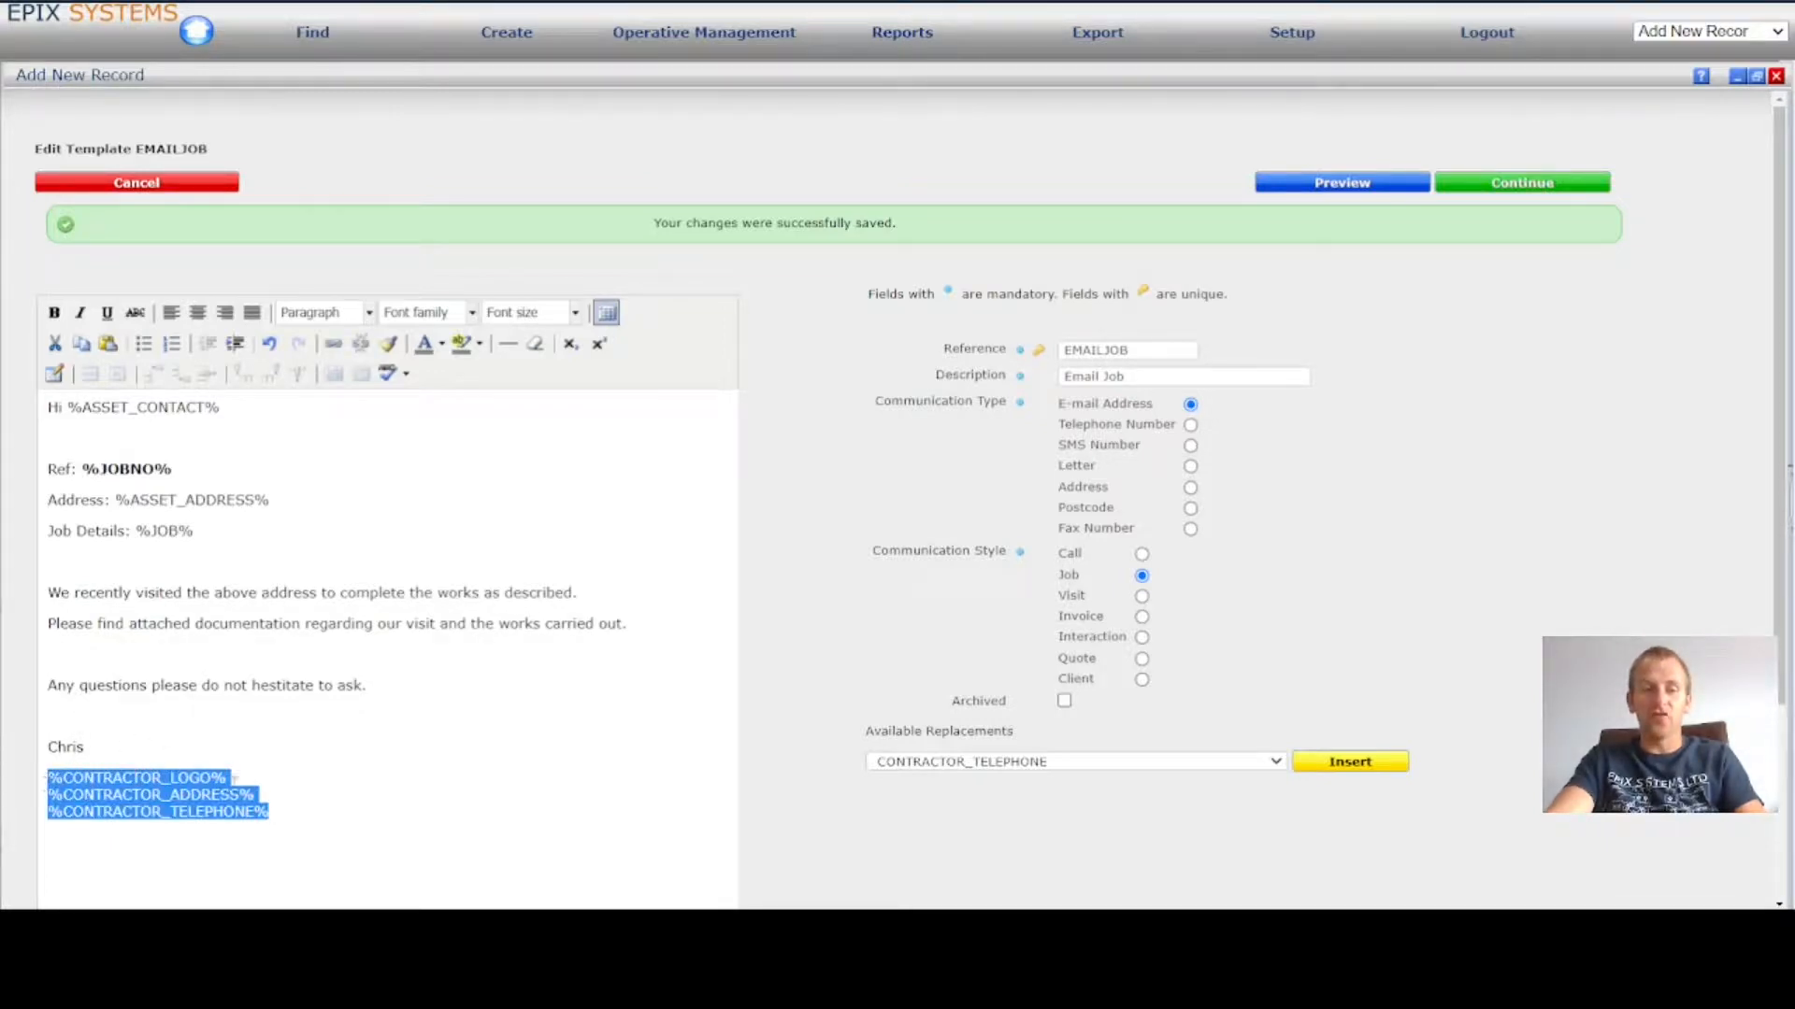
pyautogui.click(235, 784)
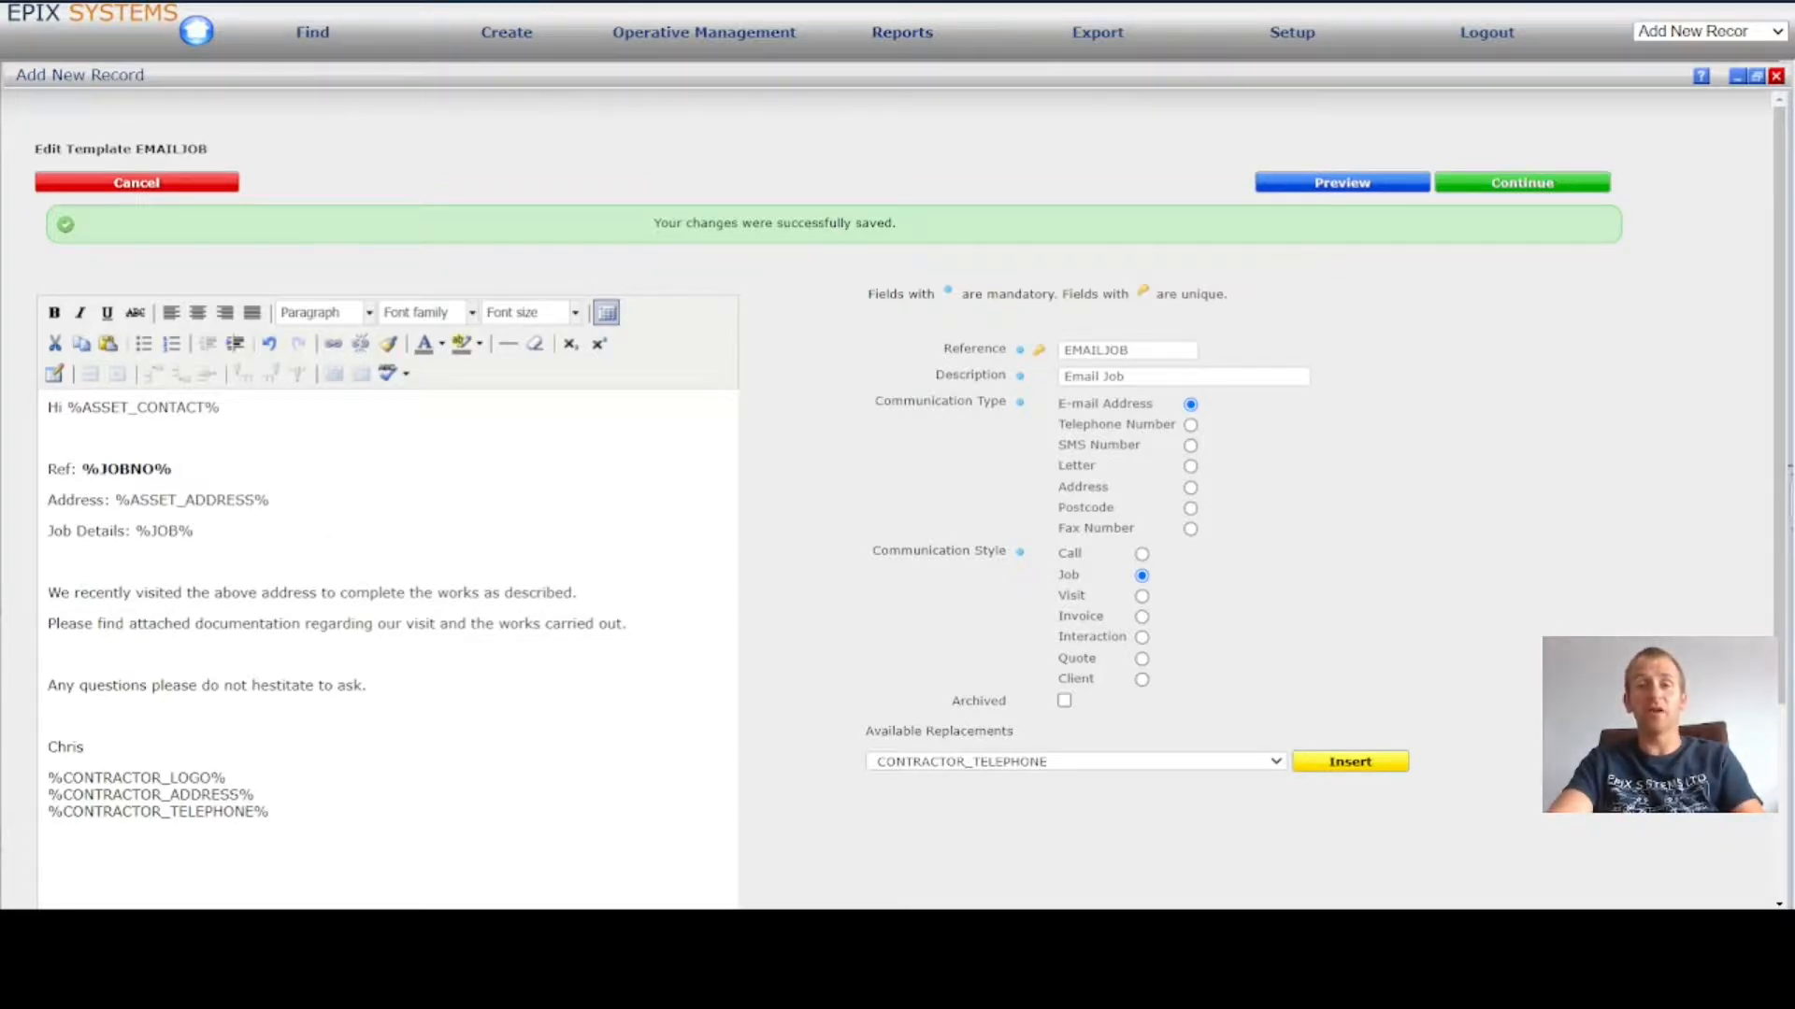
pyautogui.click(1512, 187)
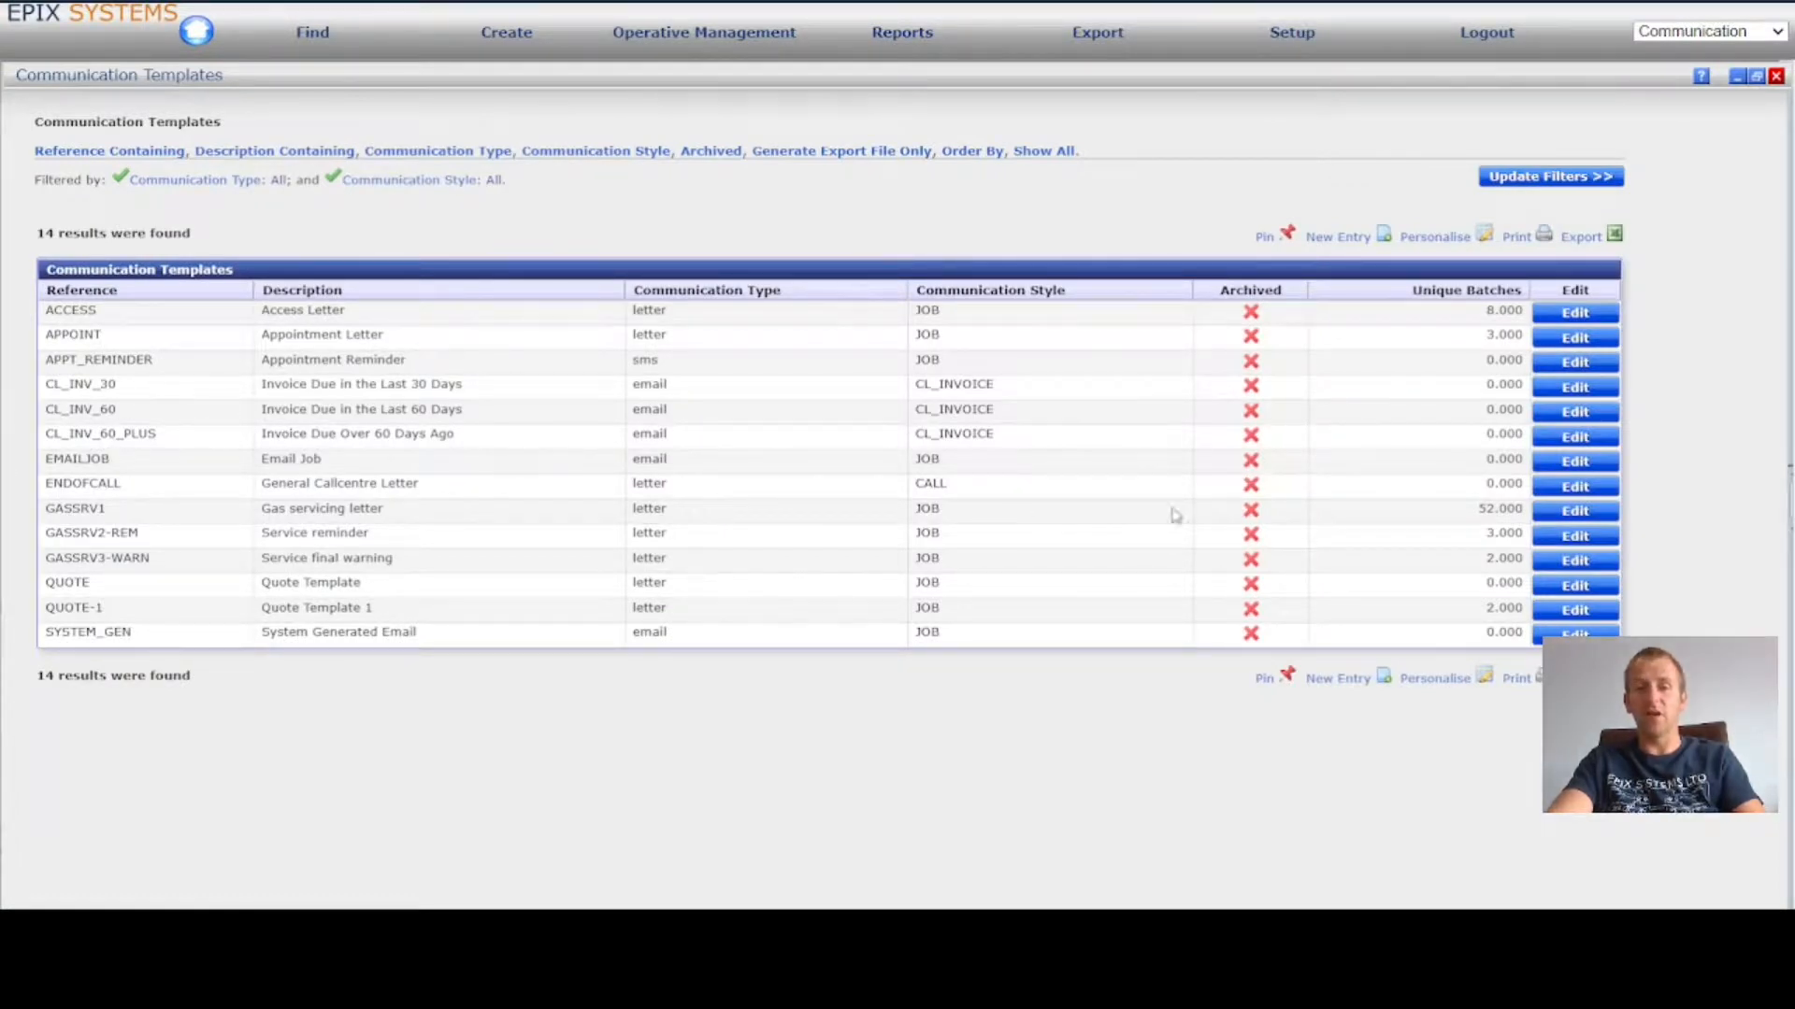
pyautogui.doubleClick(79, 460)
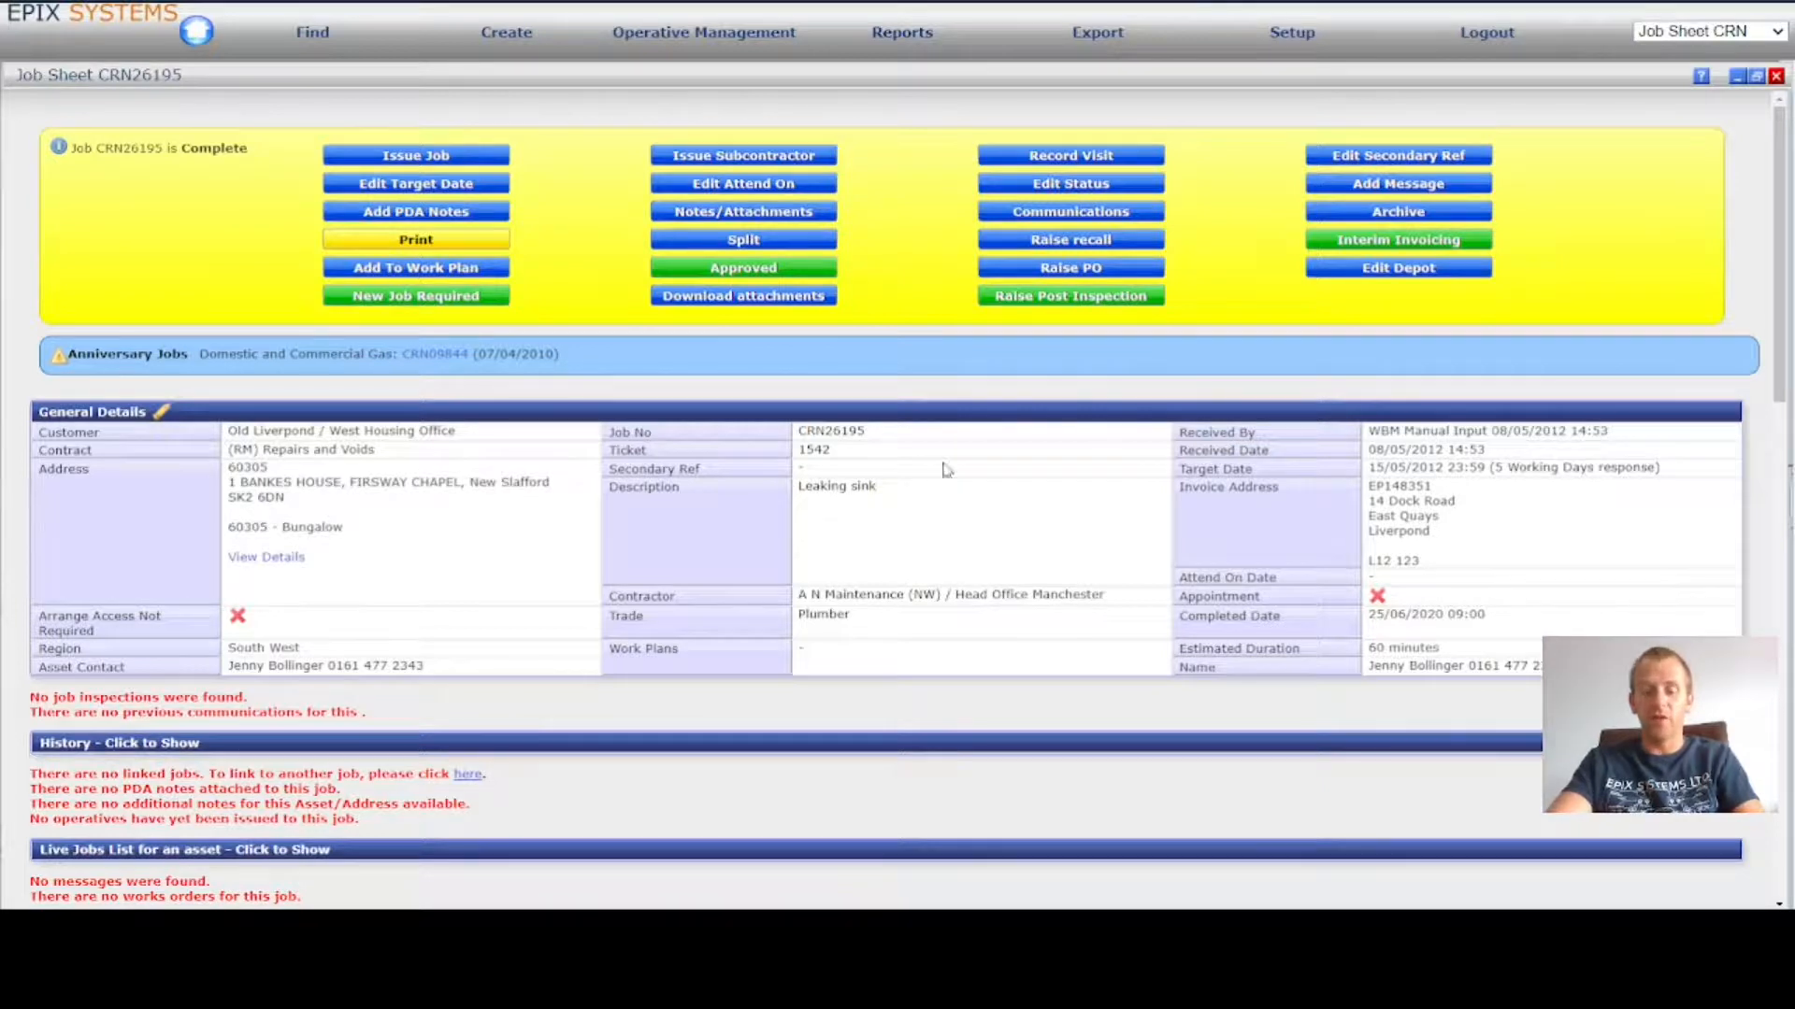
# Step: View the email form for the completed leaking sink job and return to its job sheet
pyautogui.click(439, 245)
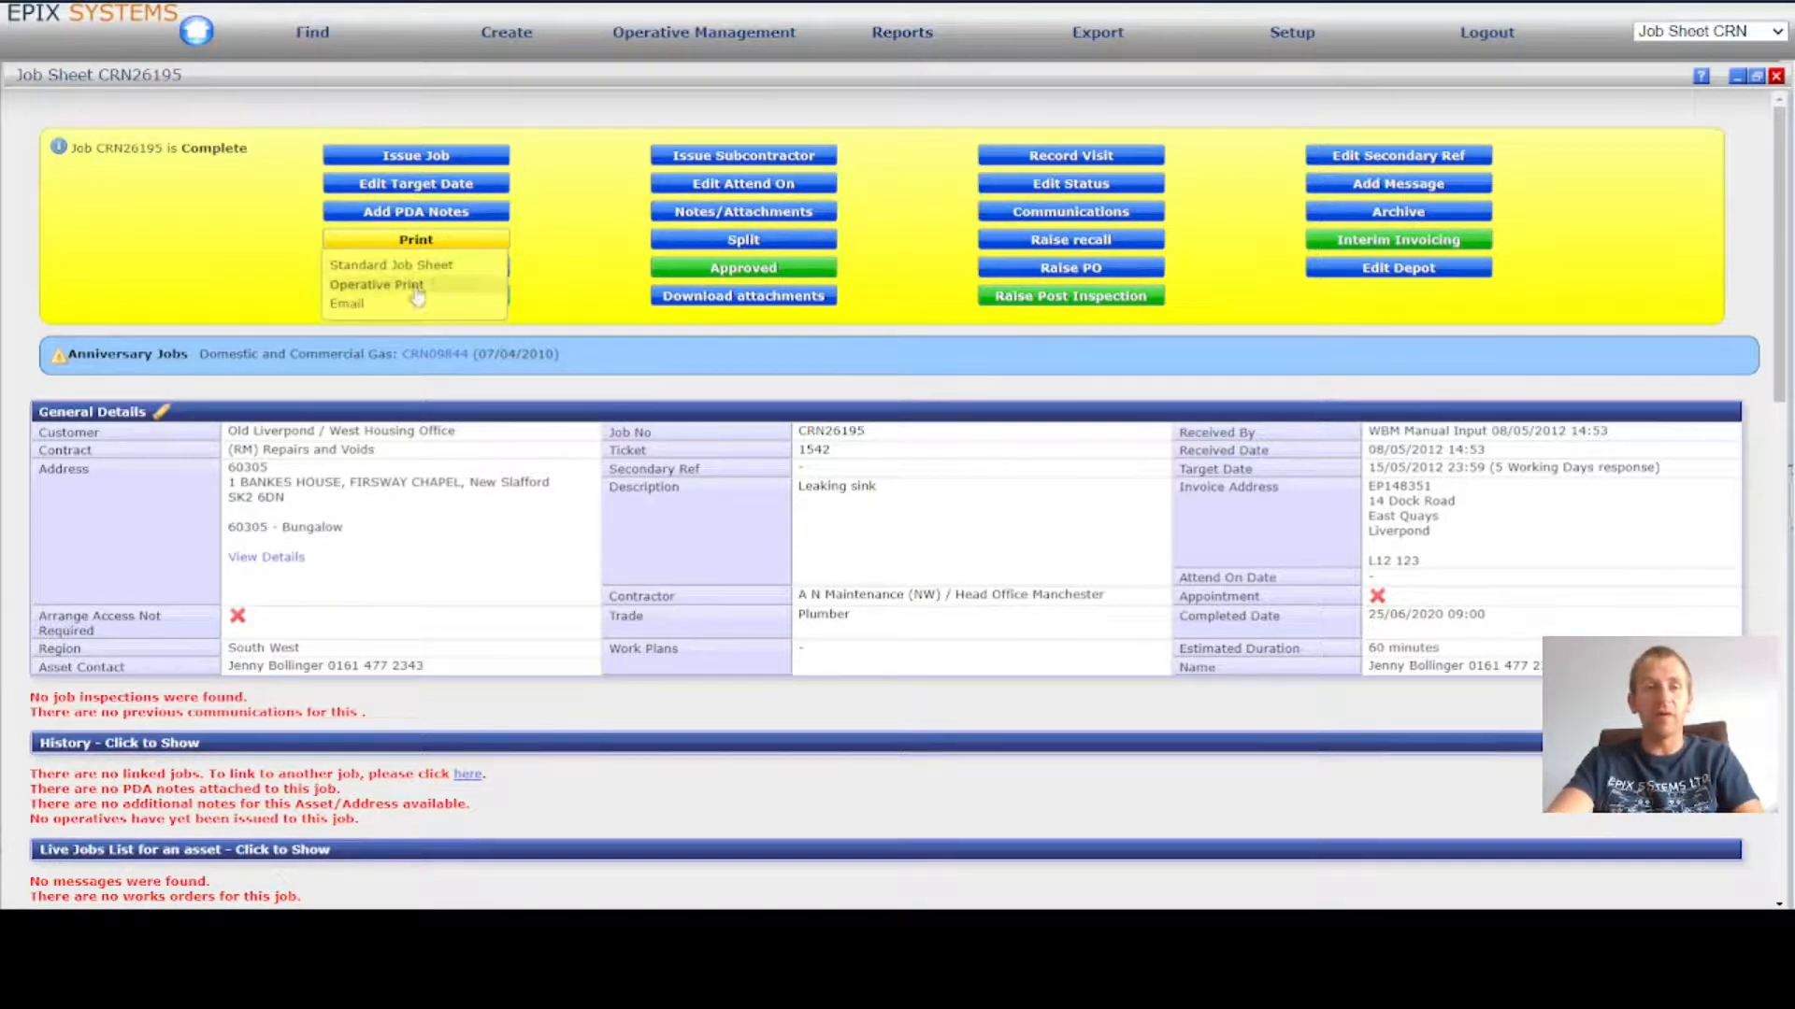
pyautogui.click(360, 305)
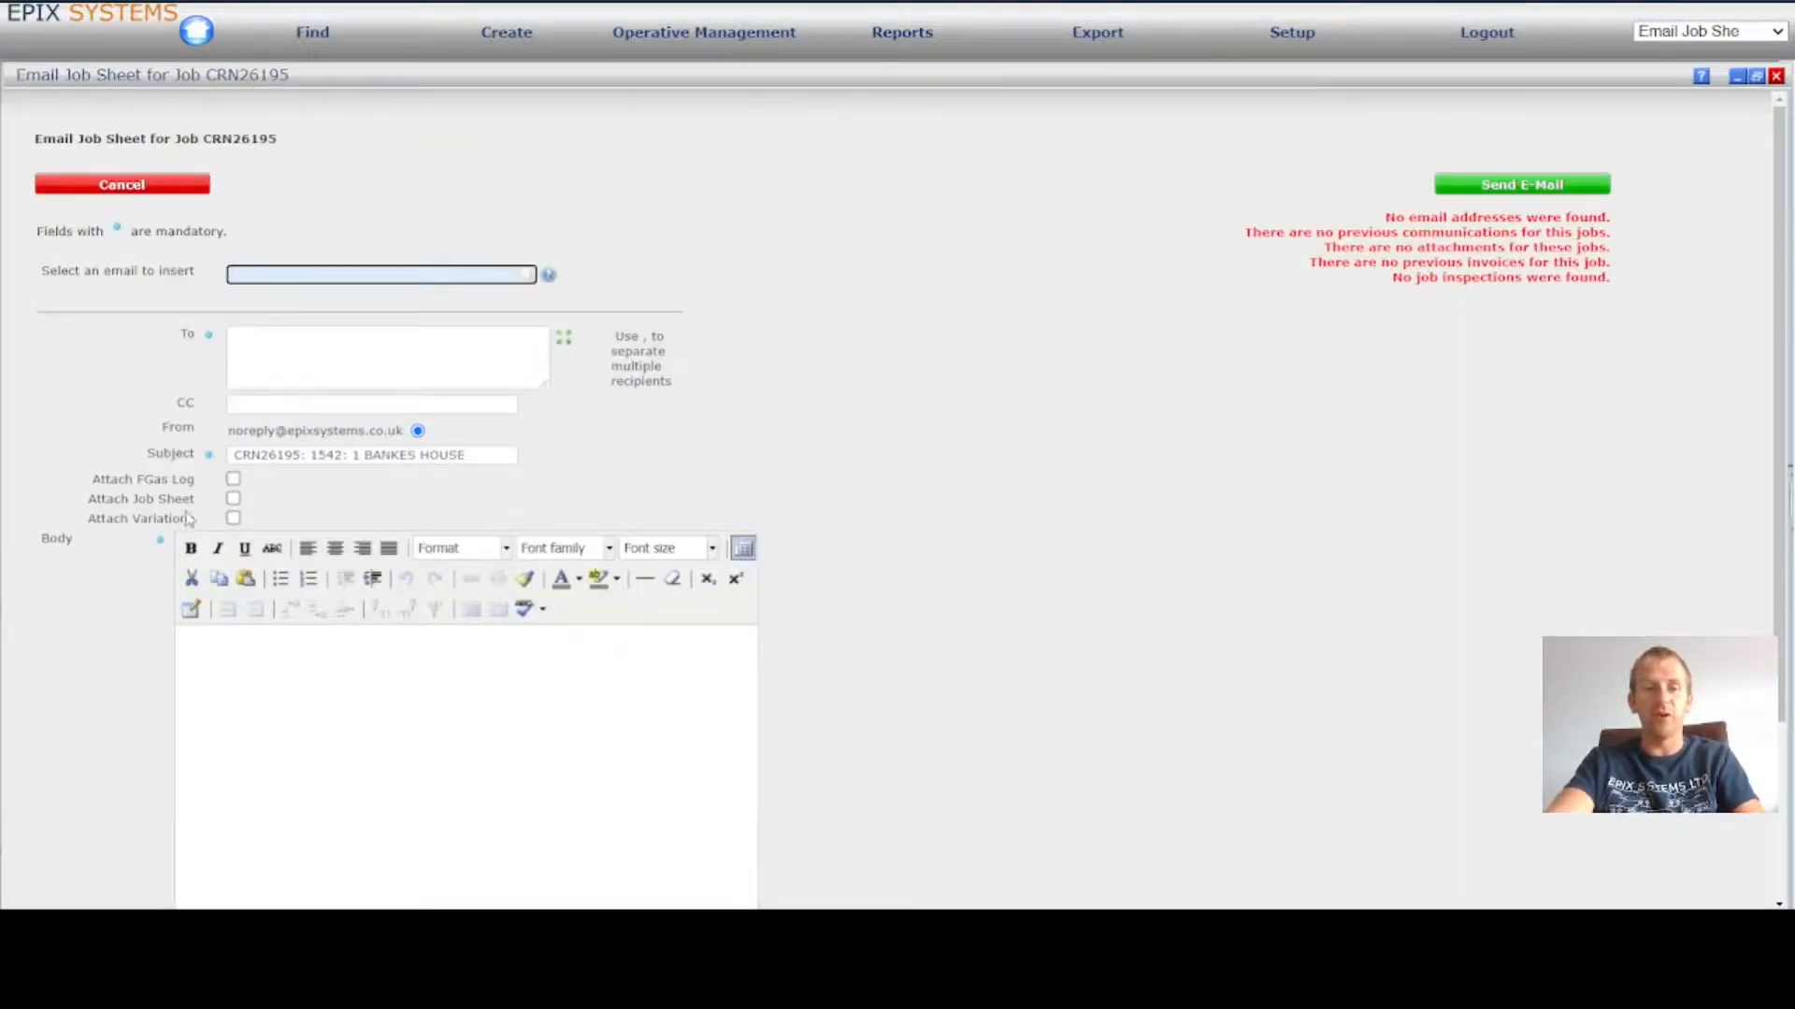
pyautogui.click(153, 189)
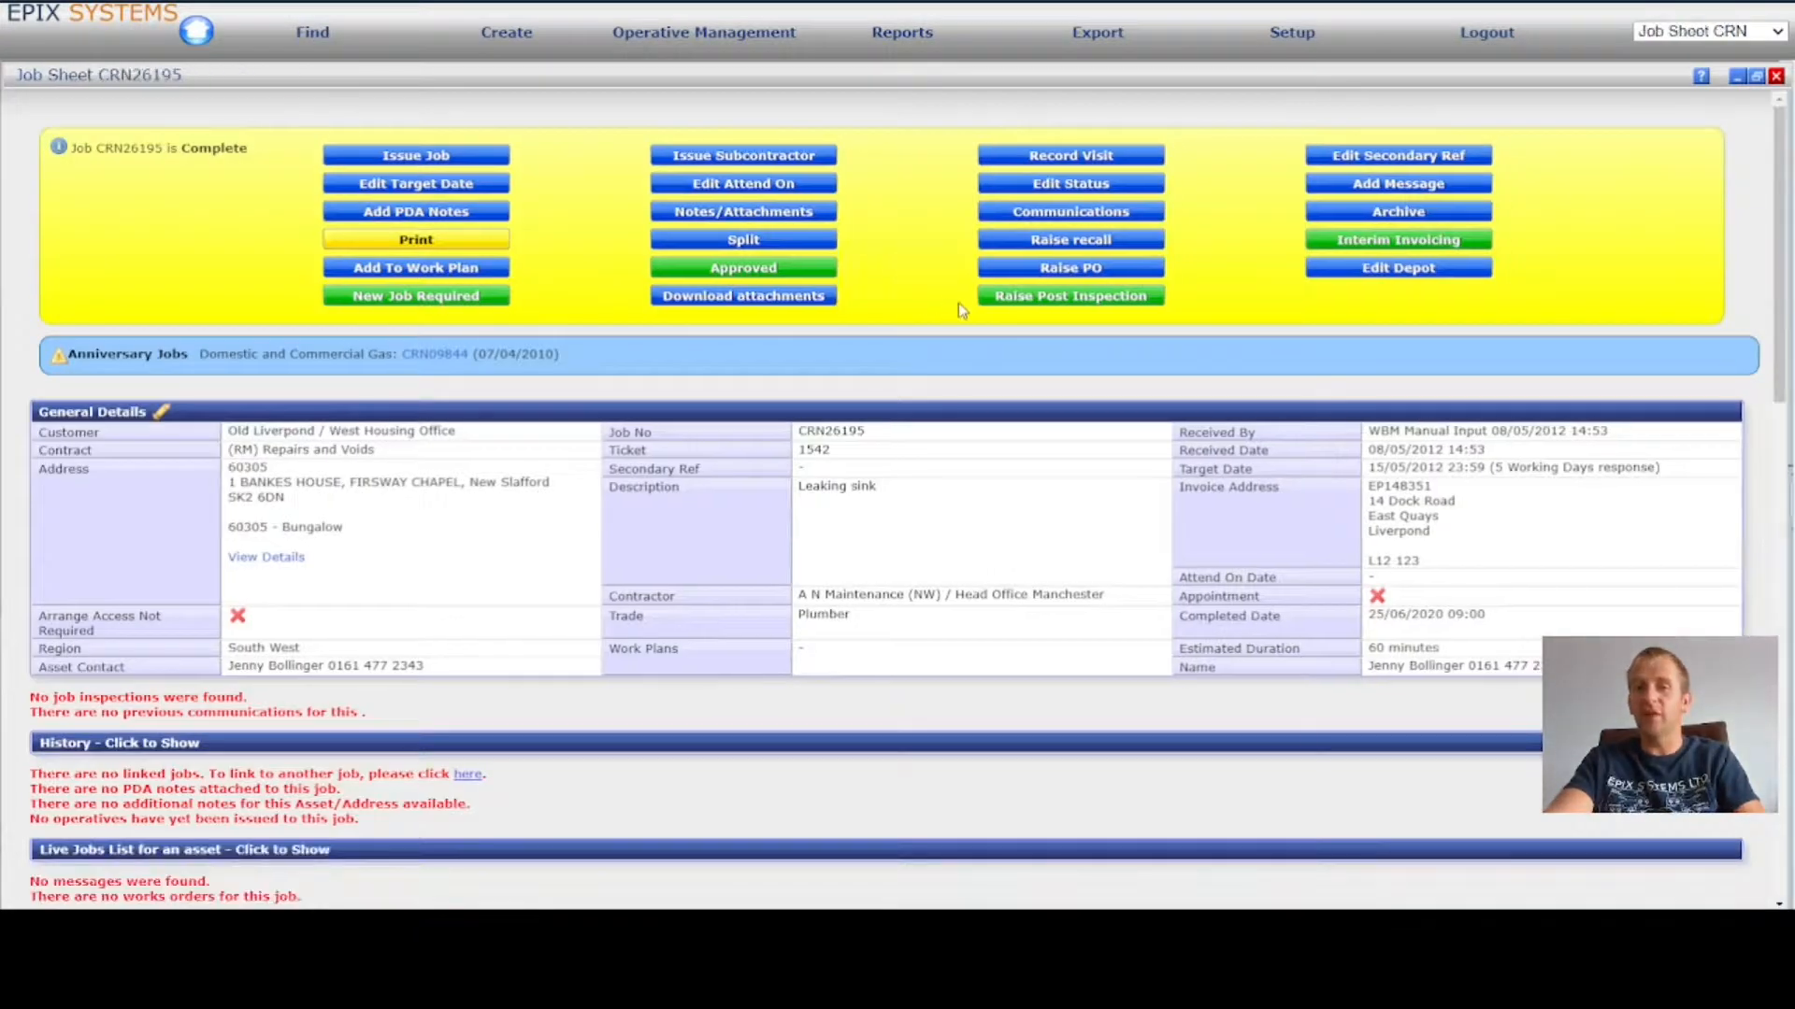
# Step: Generate a new communication for the completed leaking sink job from the EMAILJOB template
pyautogui.click(1077, 215)
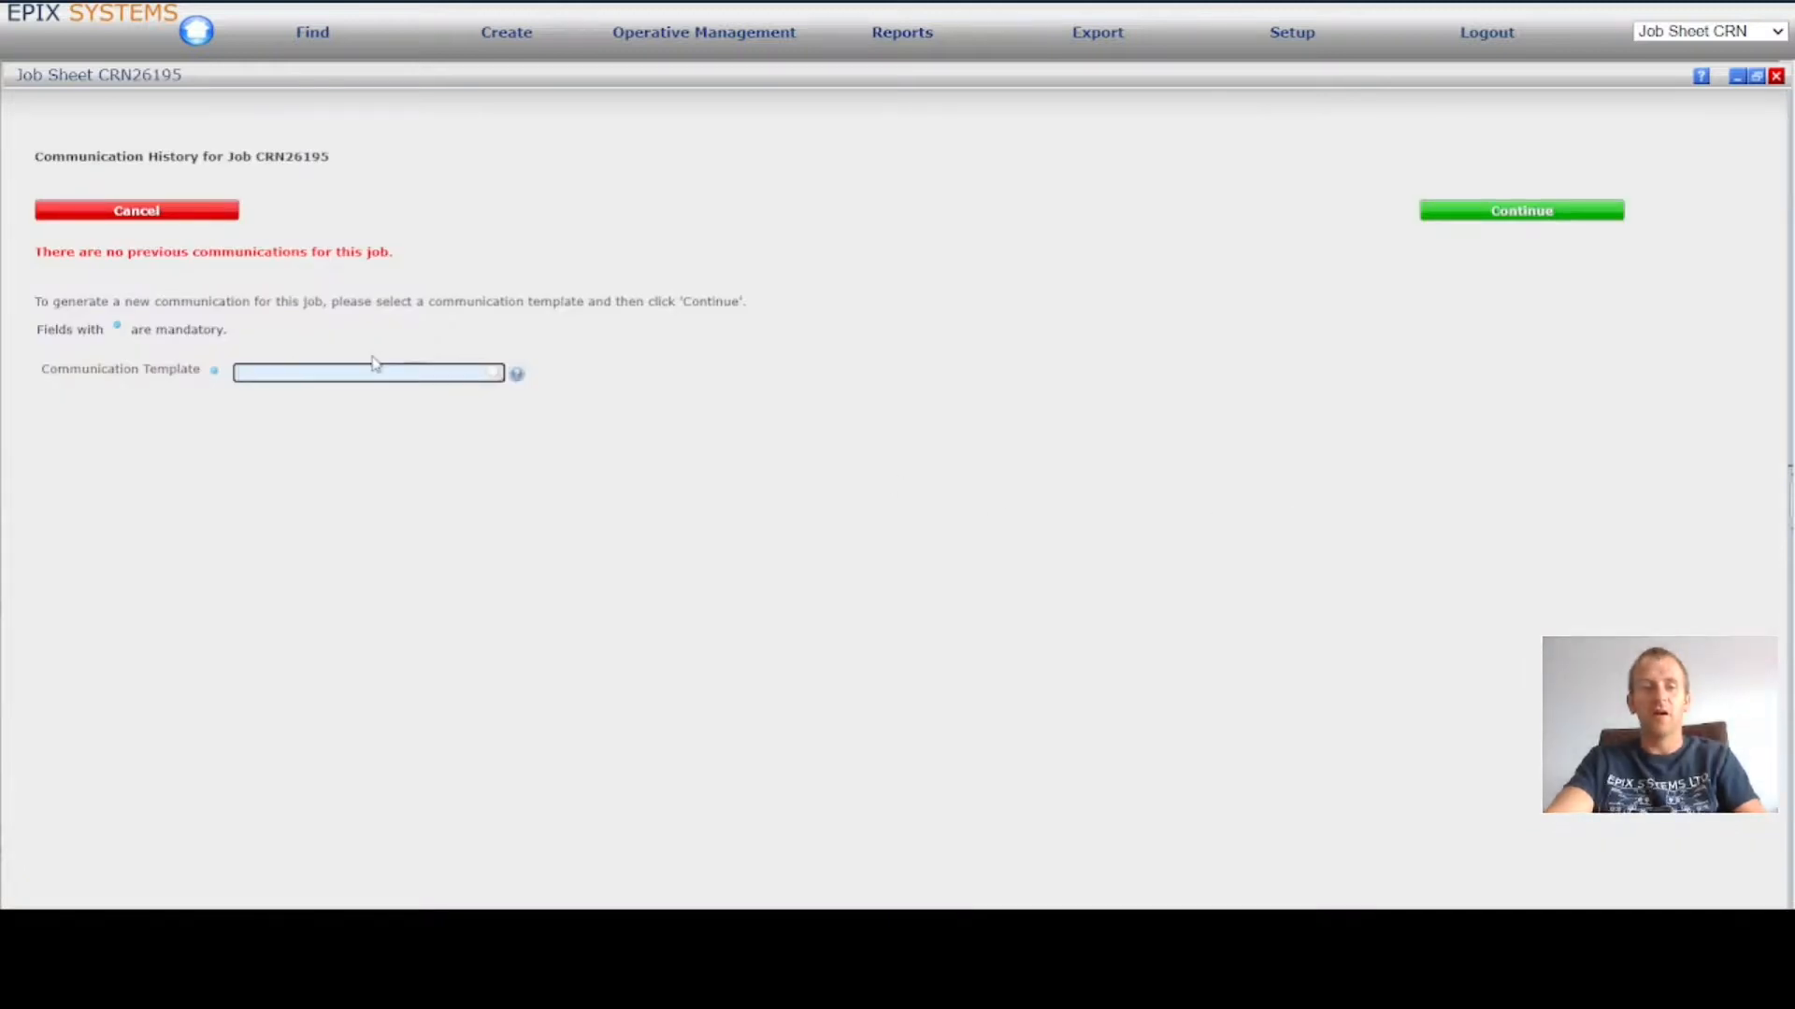
pyautogui.write('ema')
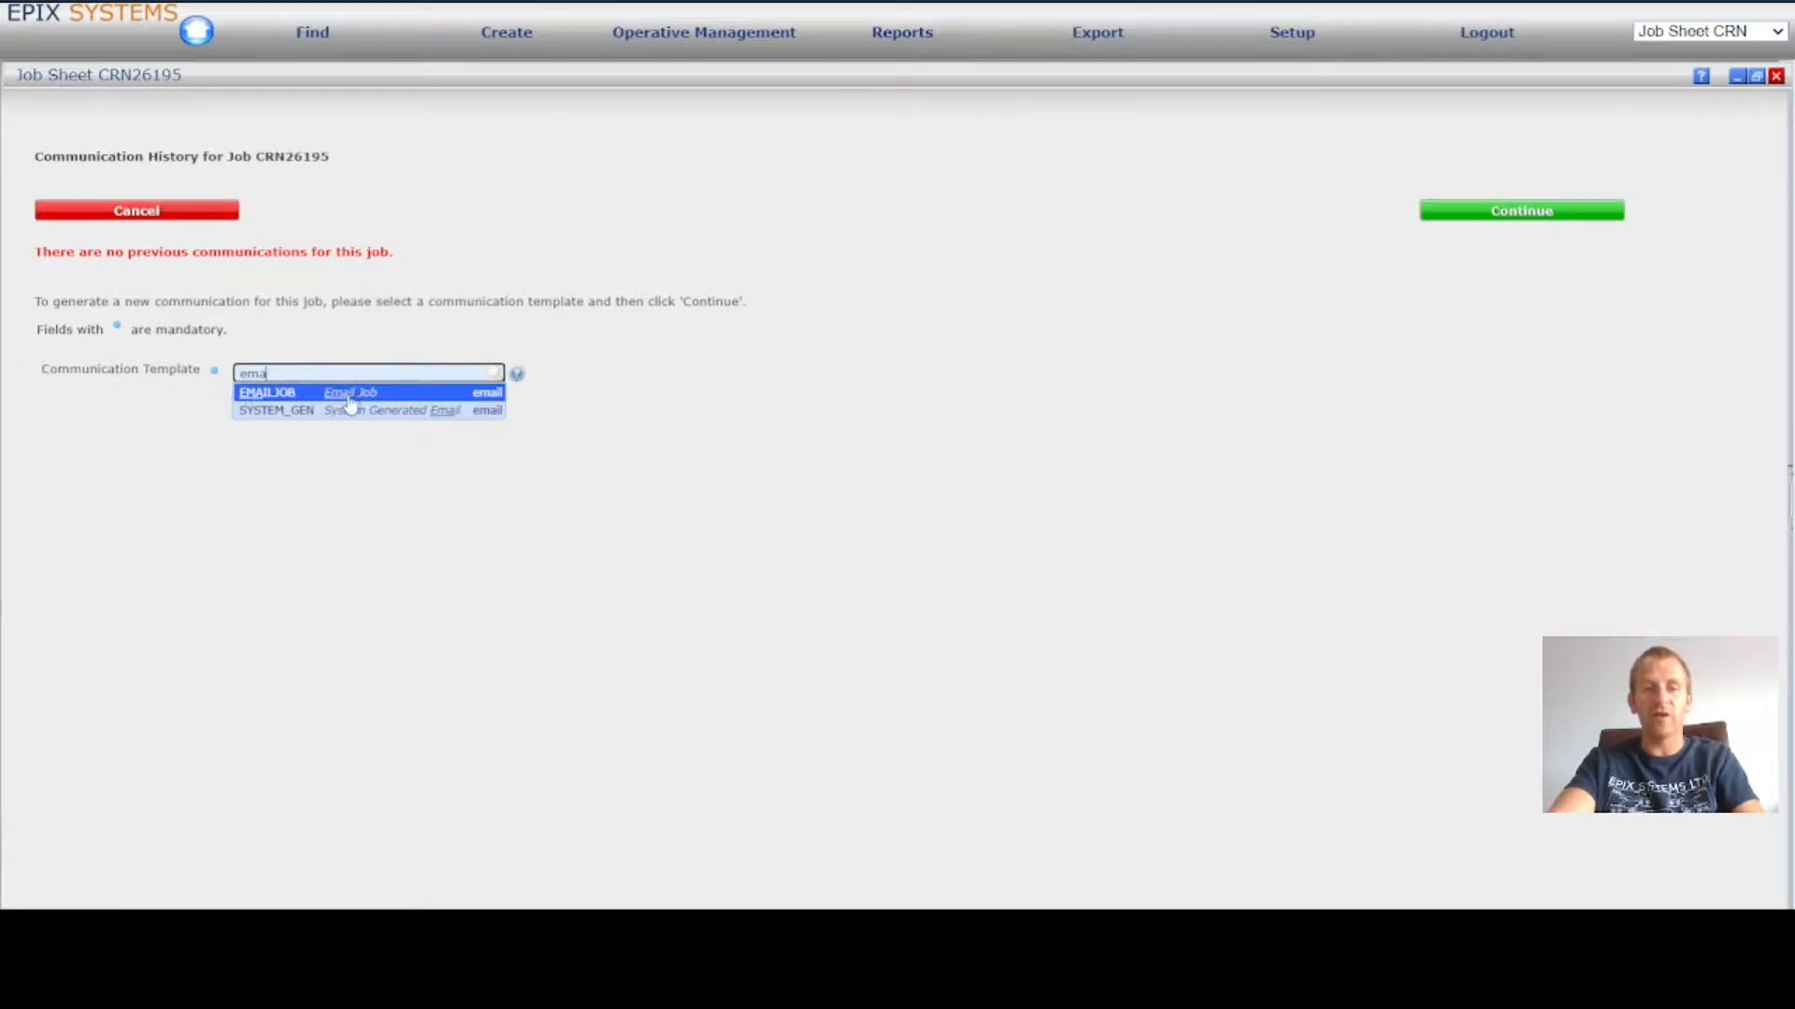
pyautogui.click(348, 396)
pyautogui.click(1520, 215)
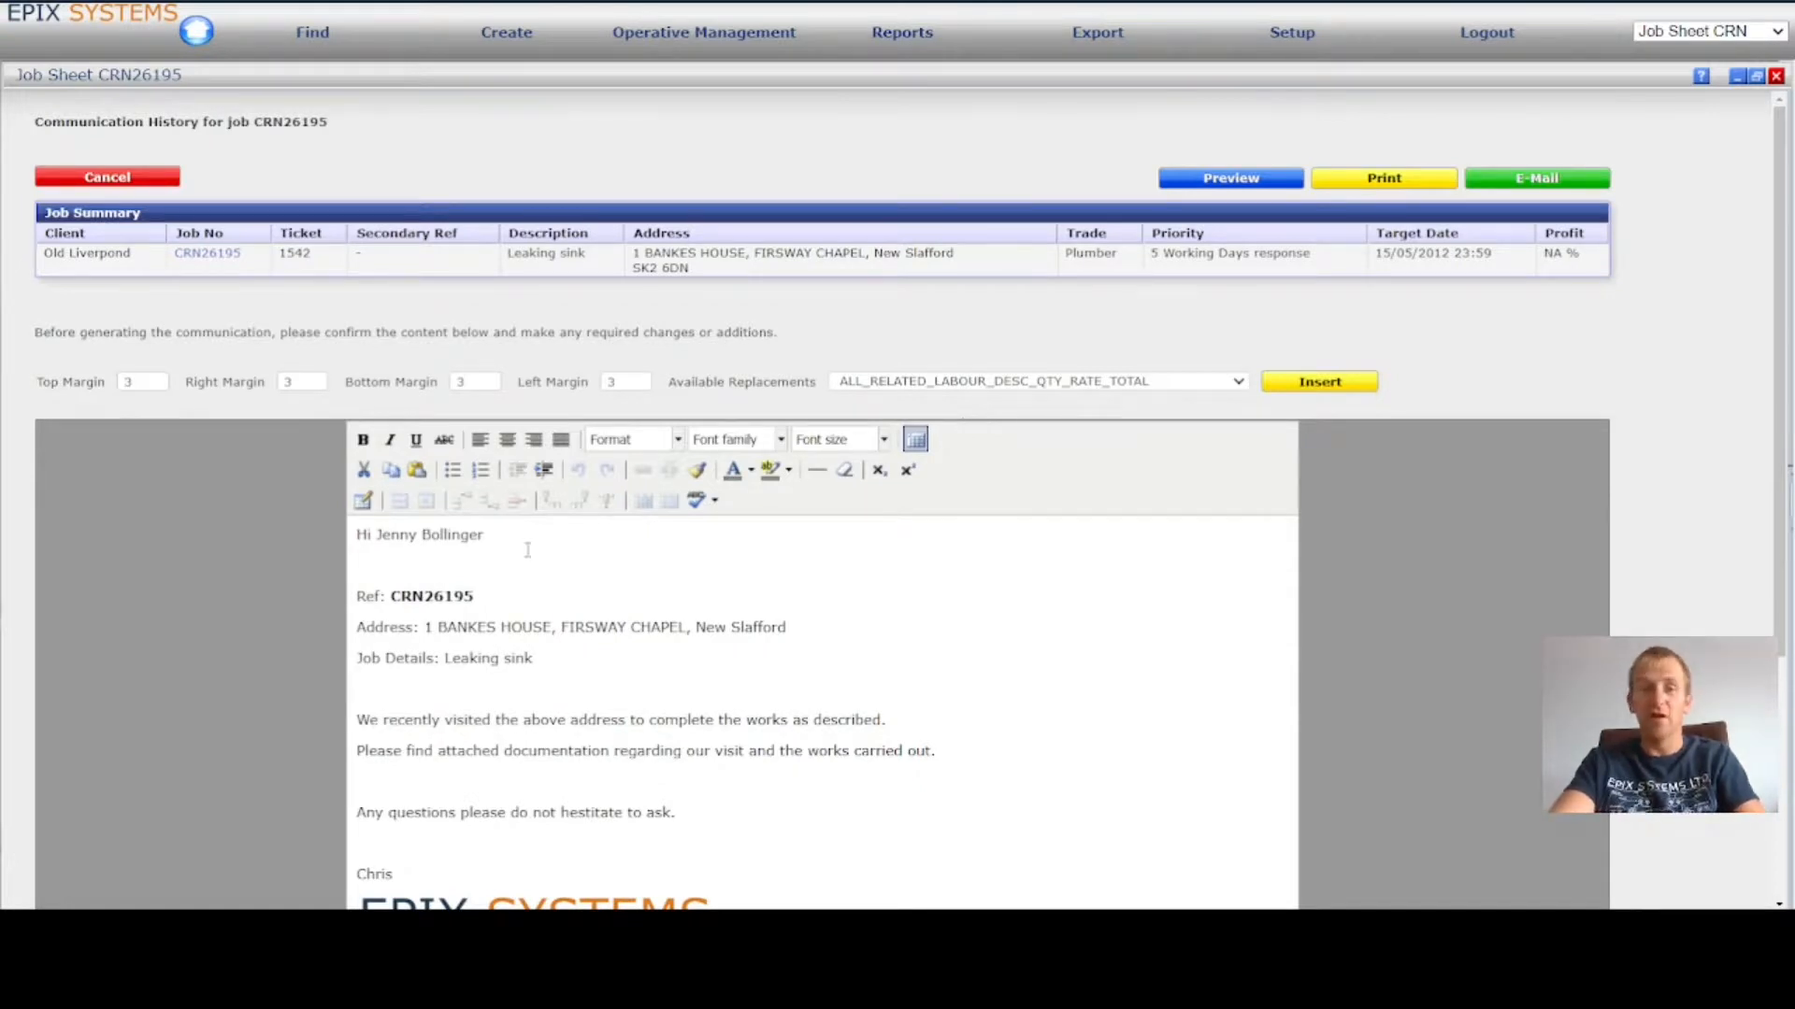
# Step: Review the generated message from greeting to contractor contact details and continue to its email form
pyautogui.scroll(-2, 443, 535)
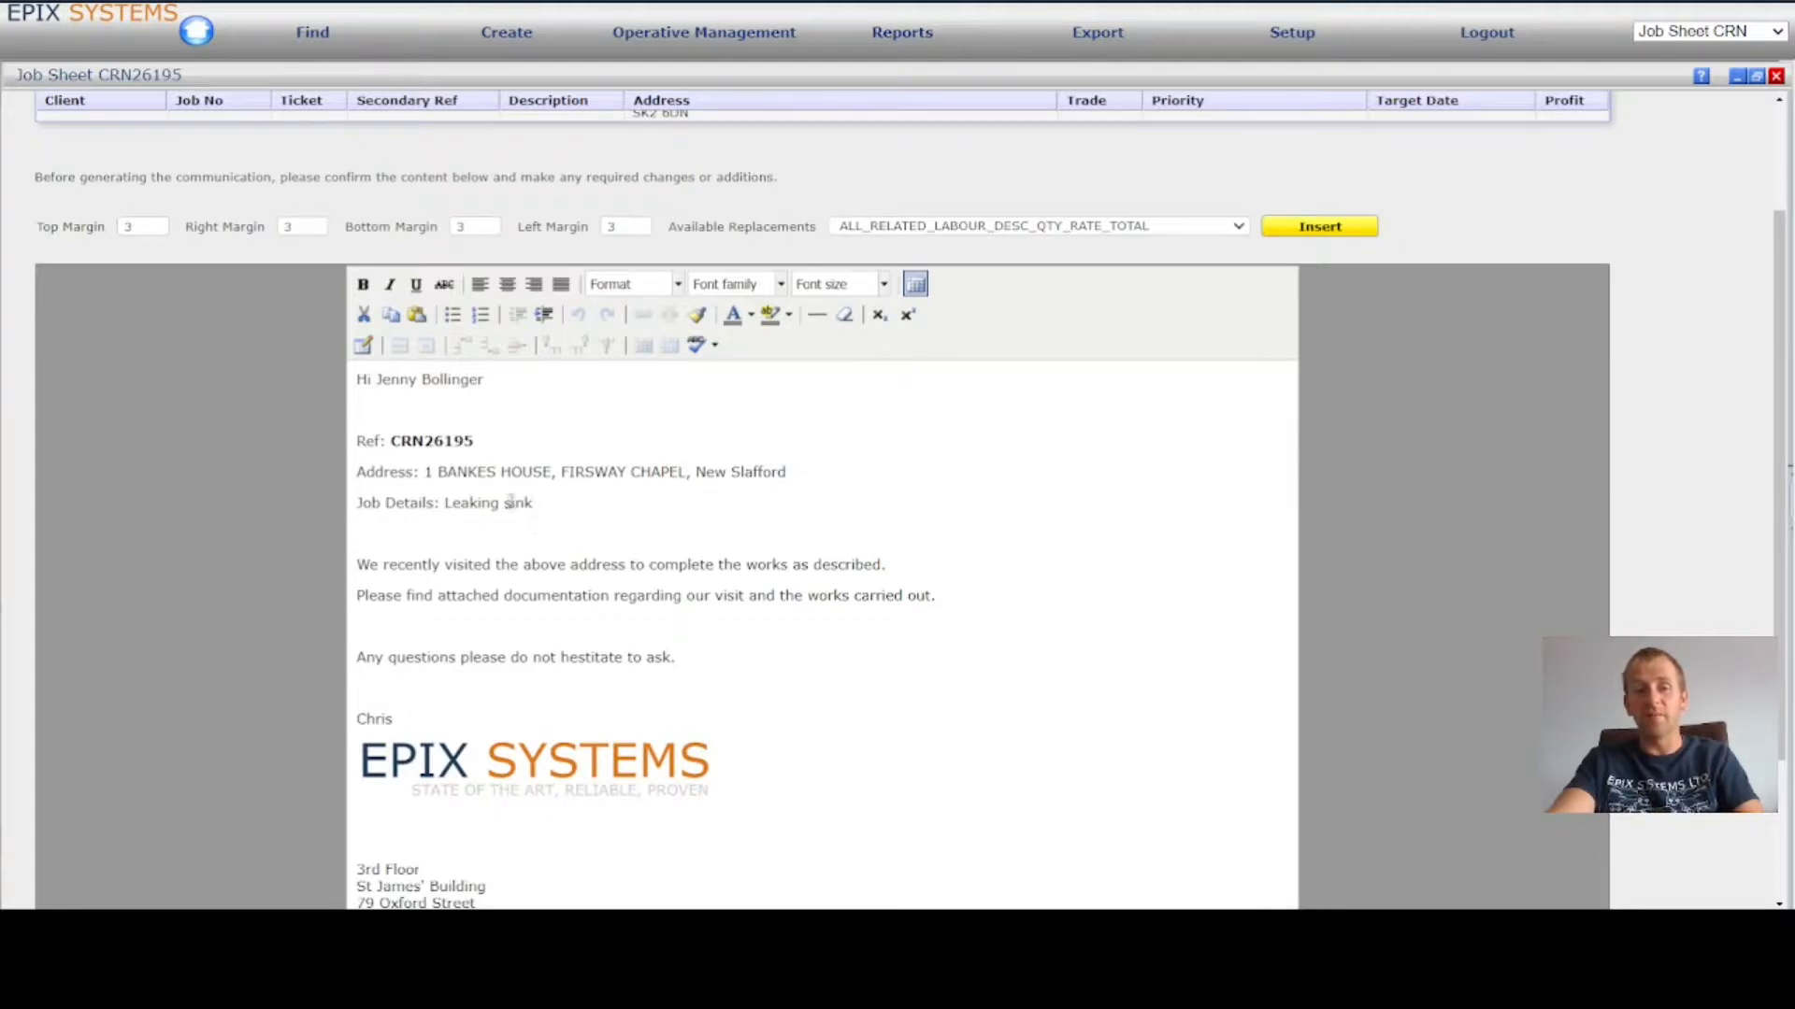
pyautogui.scroll(-3, 596, 573)
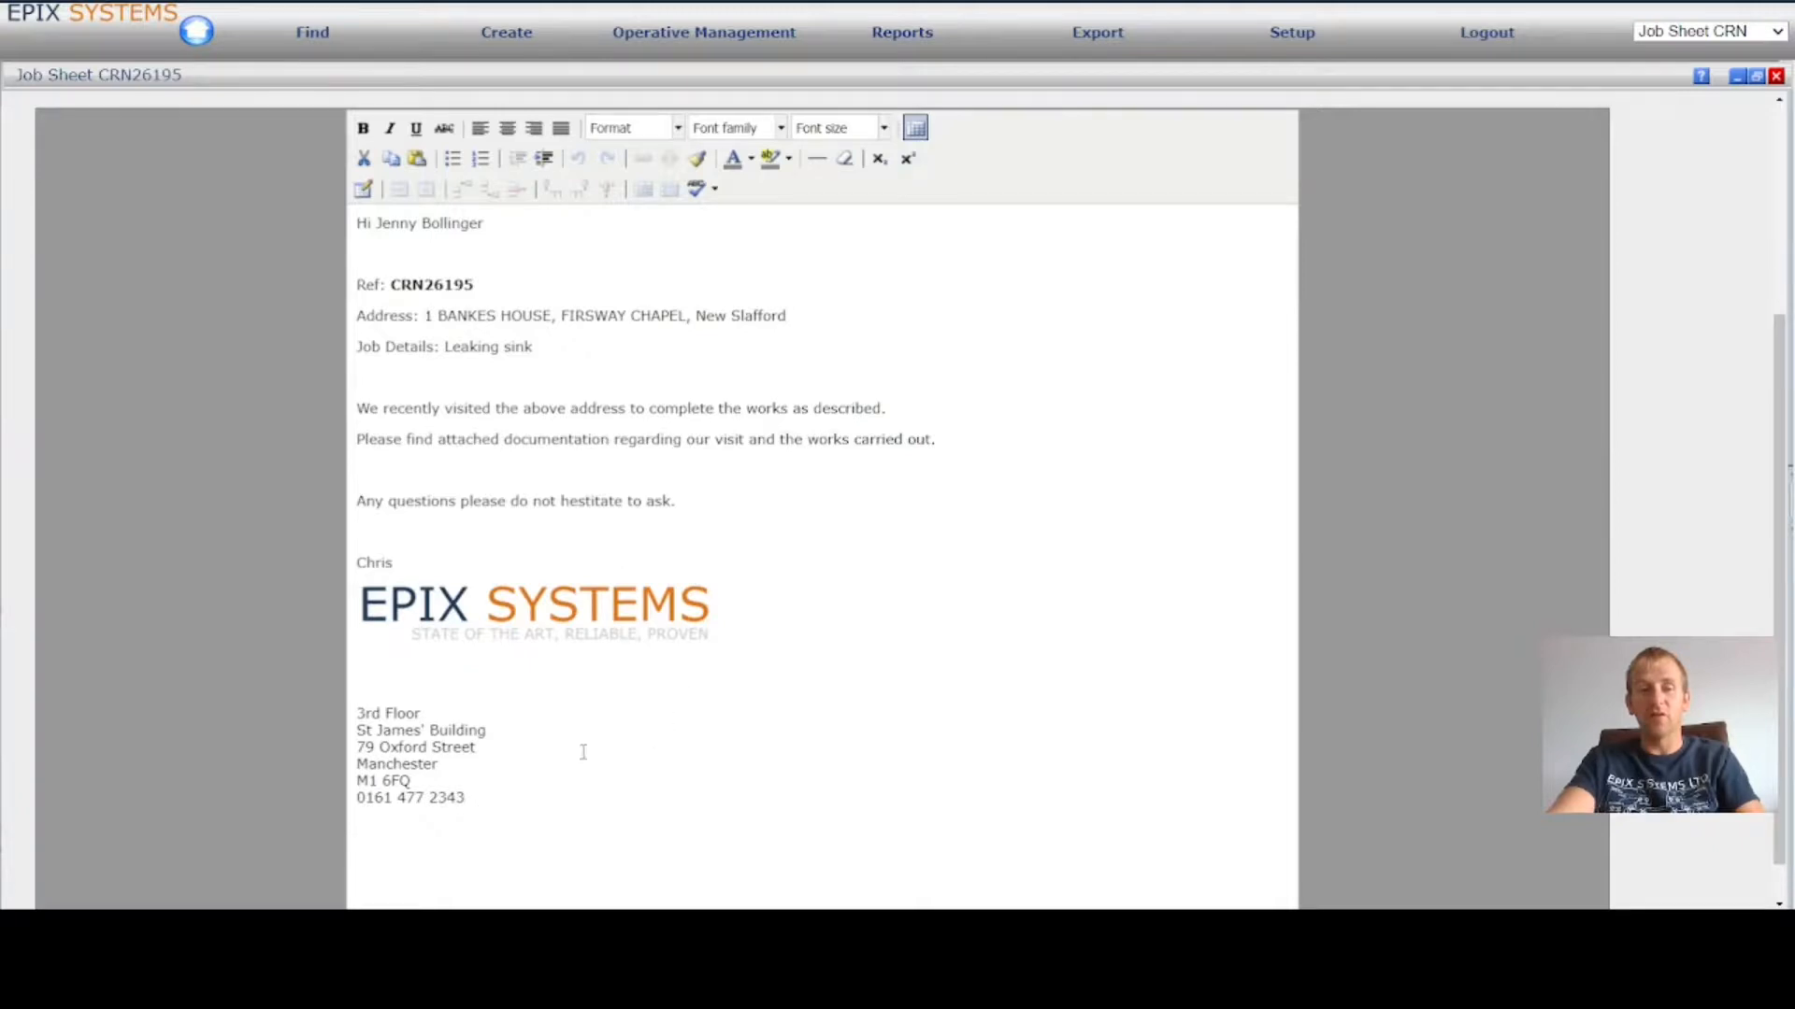
pyautogui.scroll(6, 654, 658)
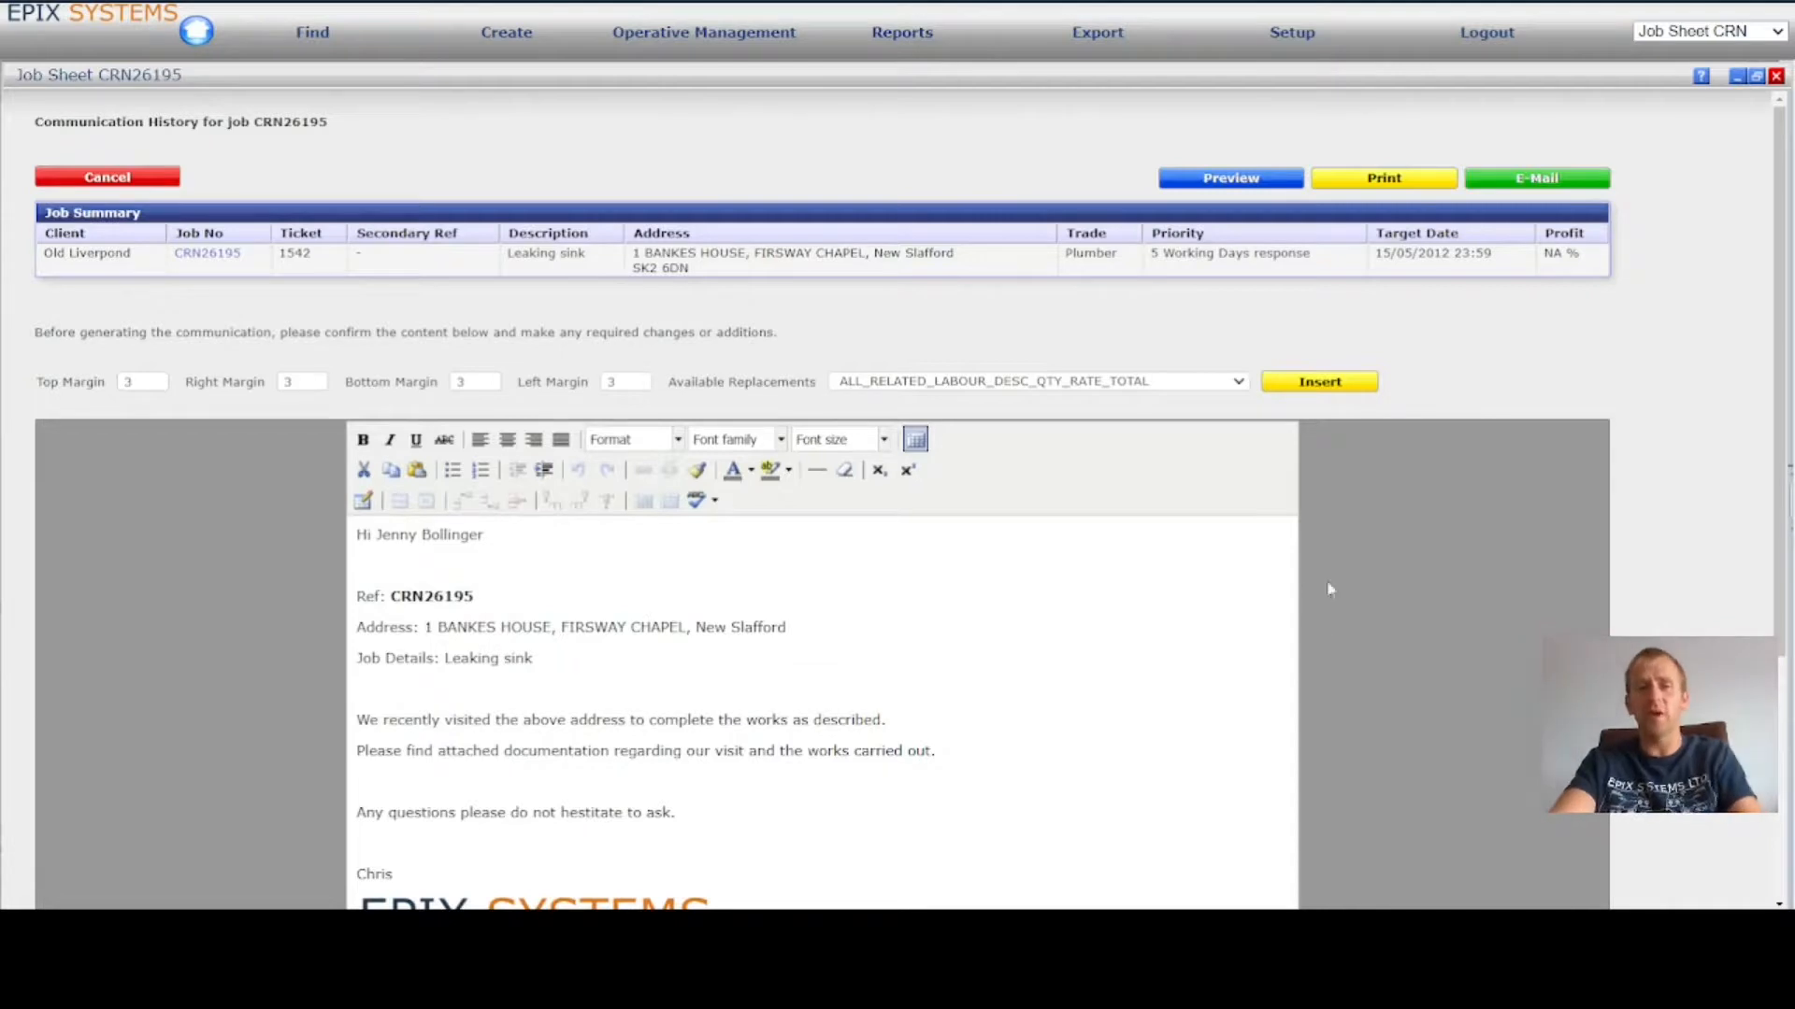
pyautogui.click(1538, 180)
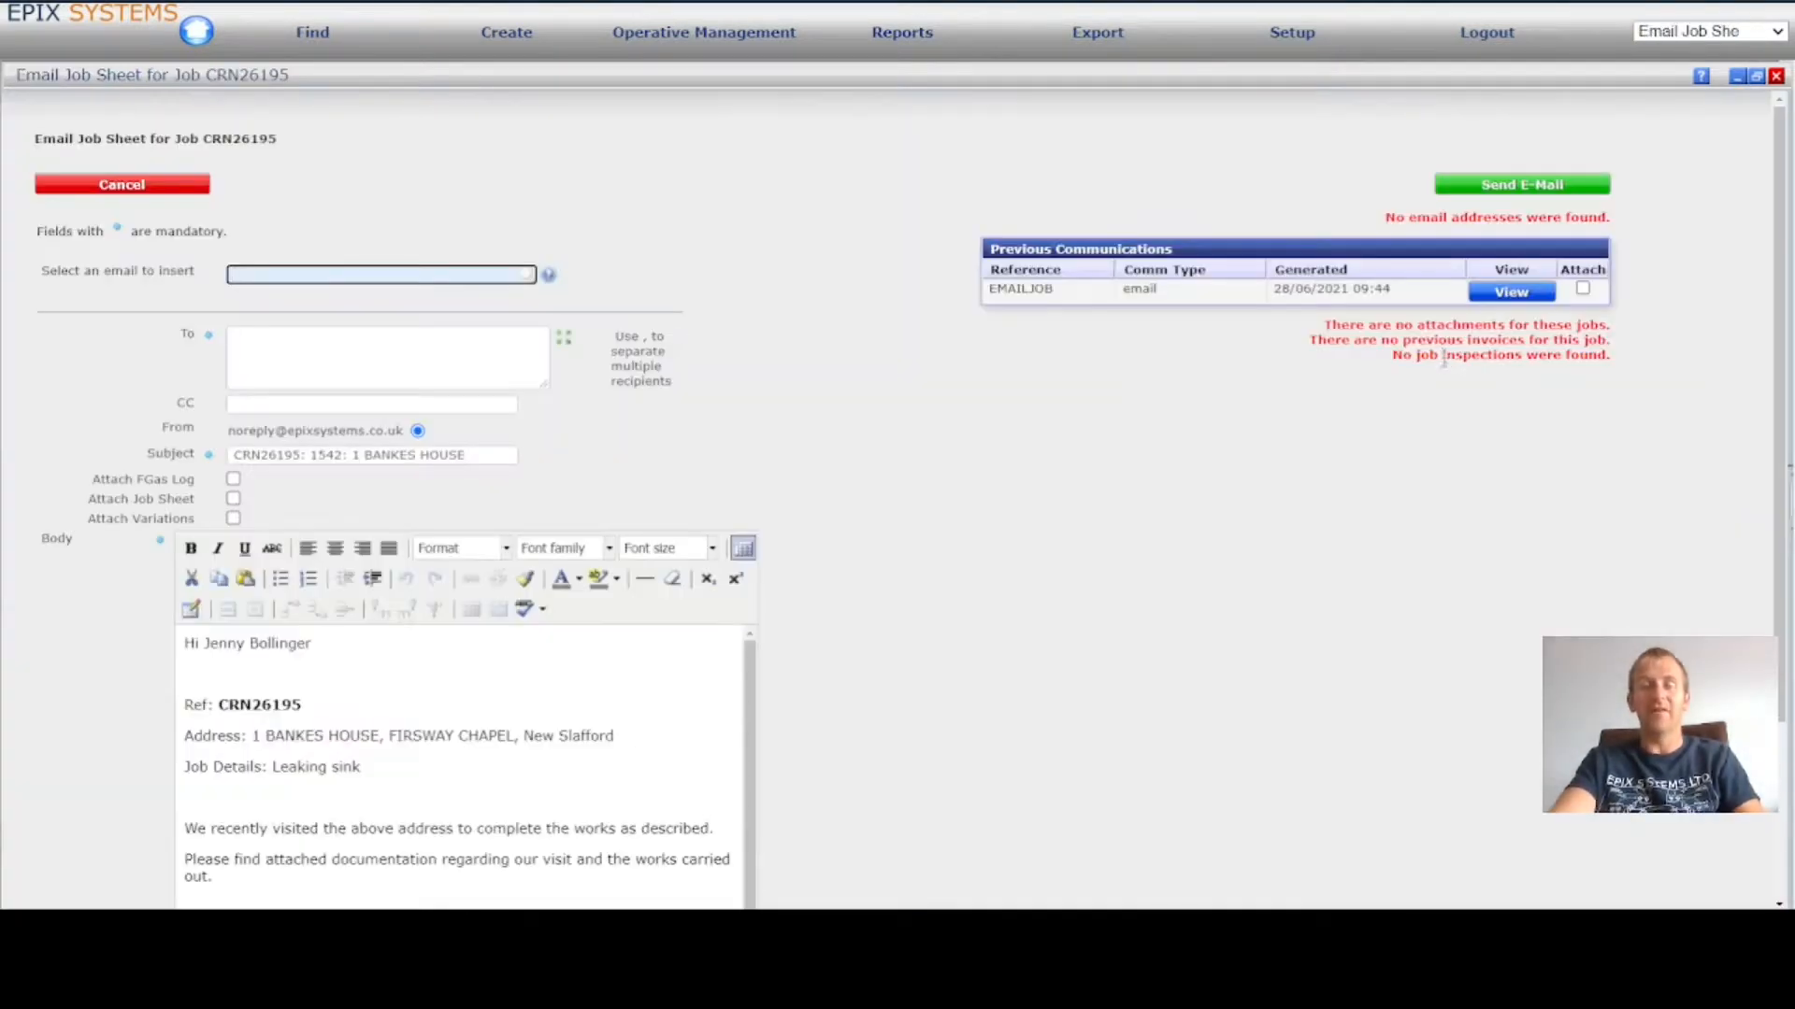
# Step: Attach the job sheet to the email, enter the recipient's e-mail address and send it
pyautogui.scroll(-2, 645, 675)
pyautogui.scroll(-1, 645, 674)
pyautogui.scroll(3, 648, 679)
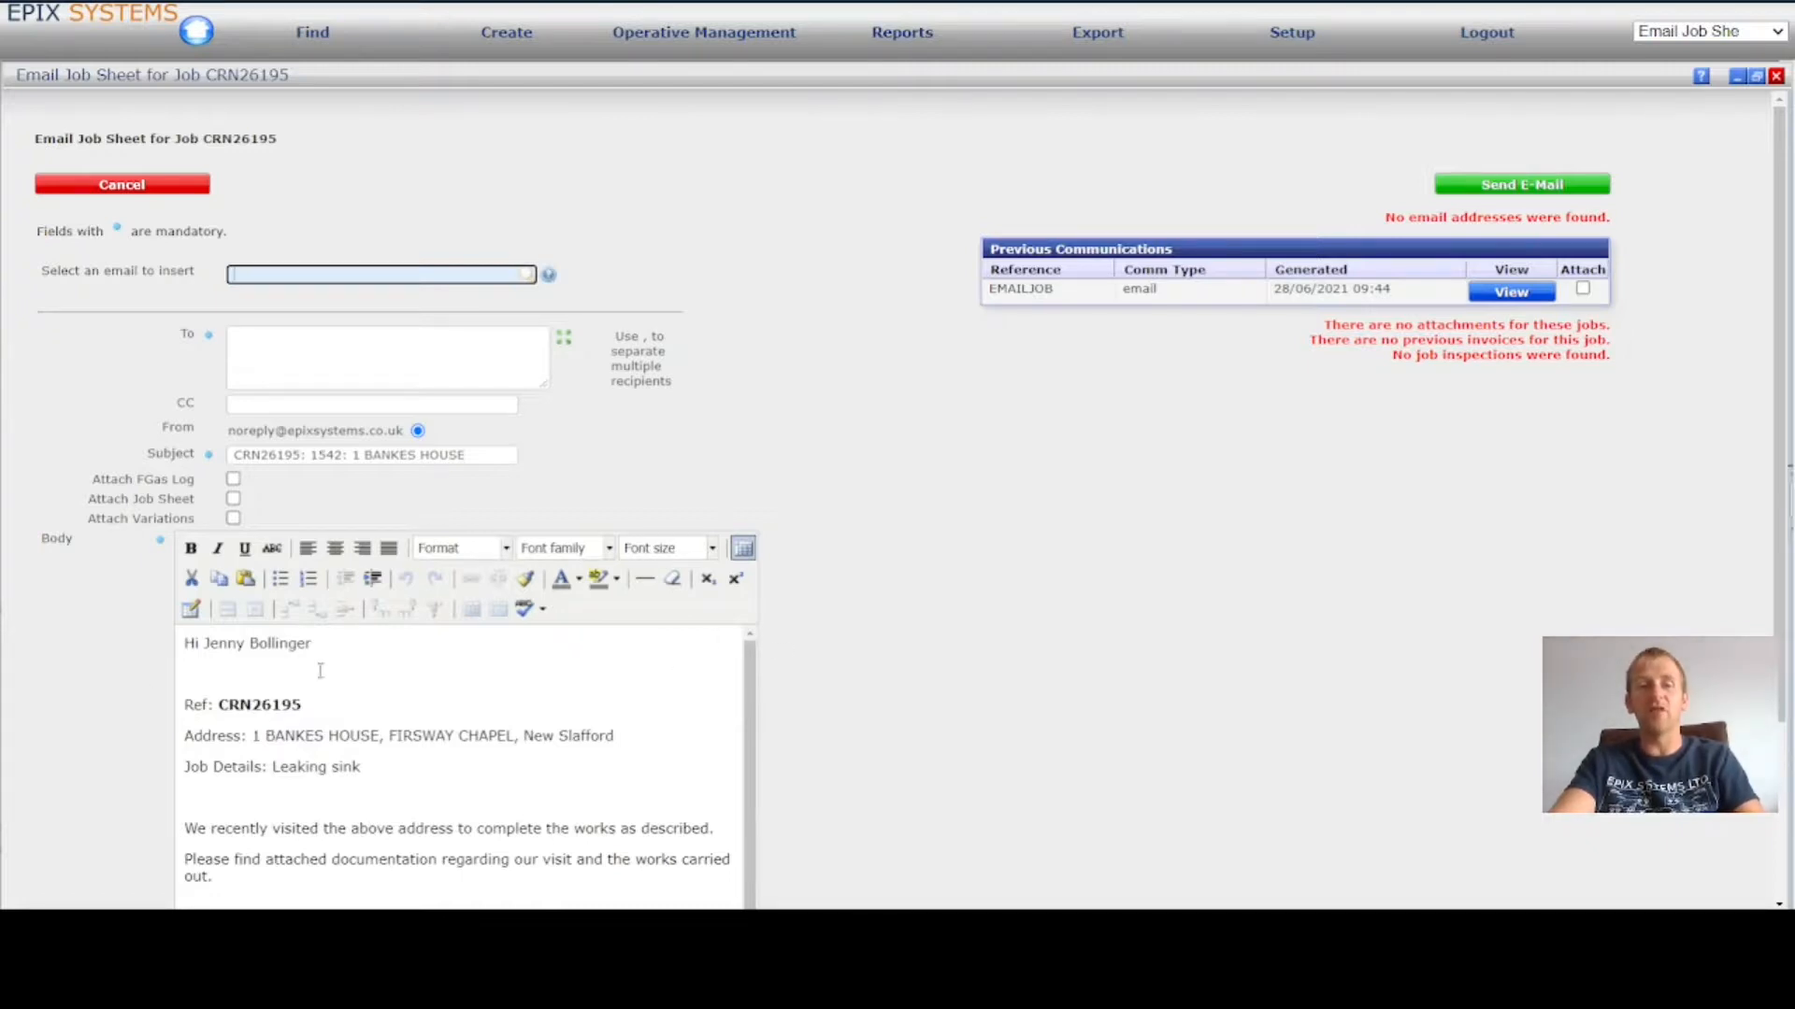
pyautogui.click(233, 498)
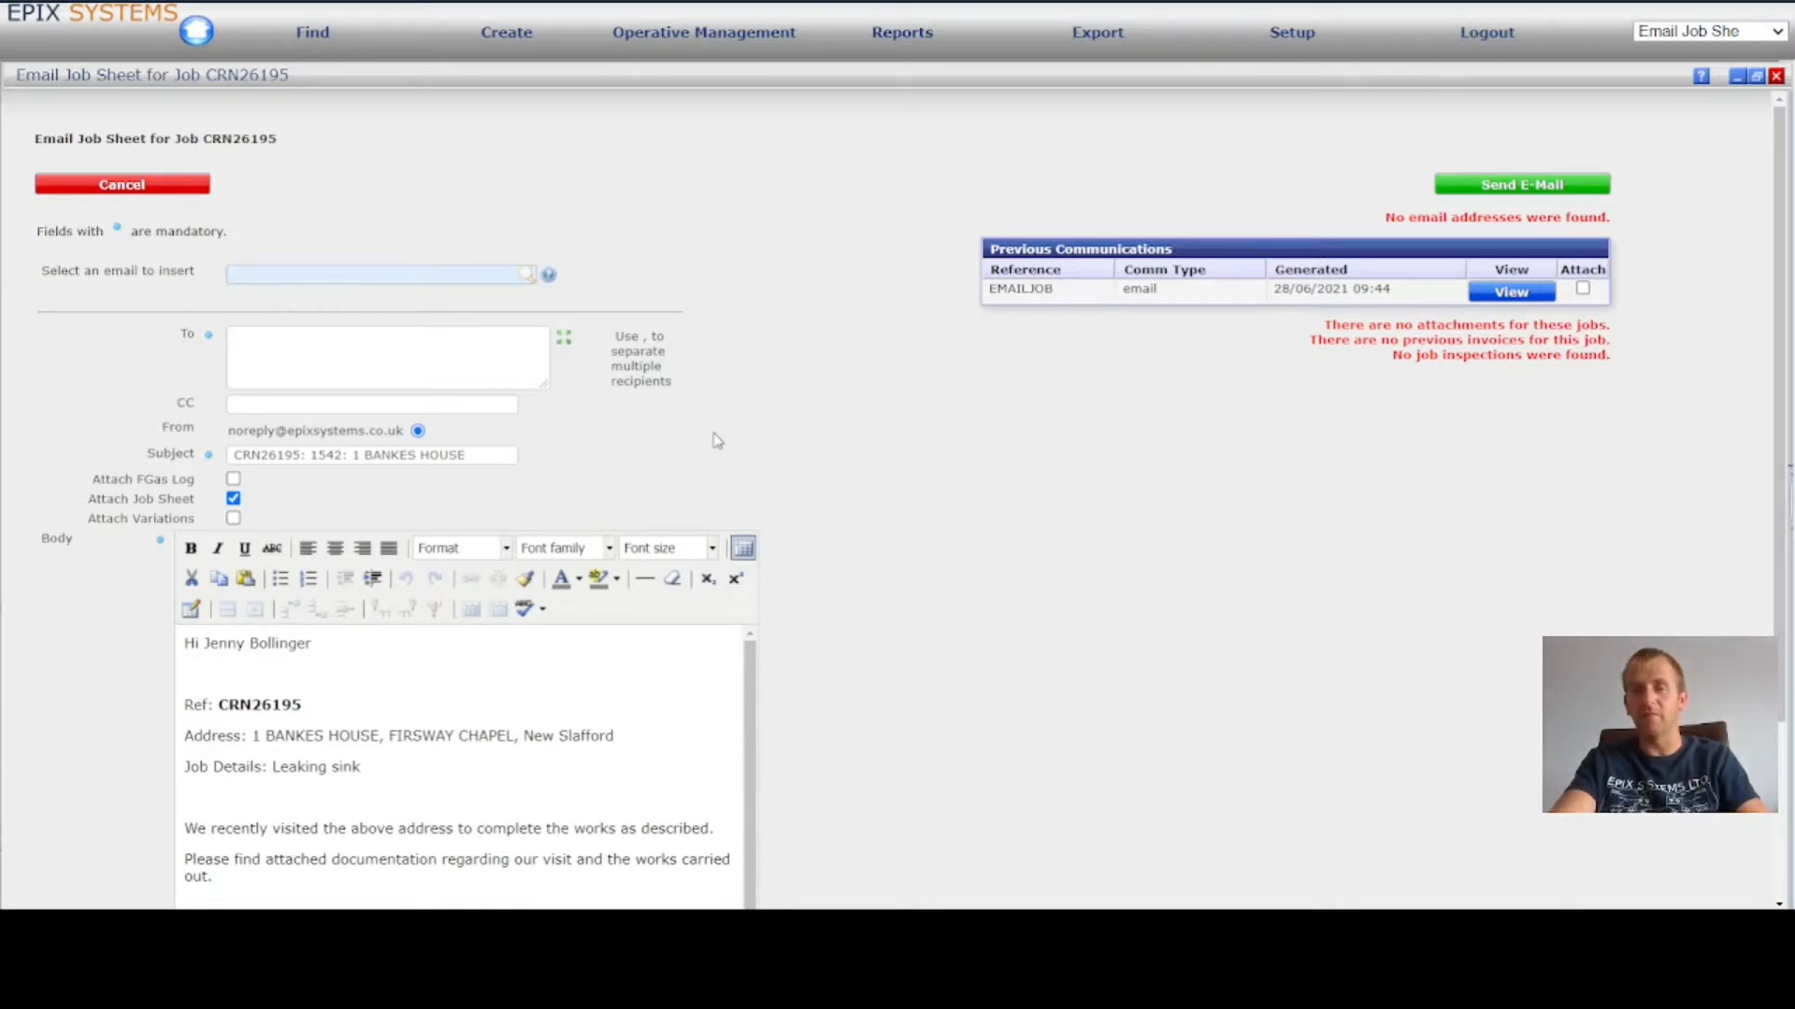
pyautogui.click(367, 363)
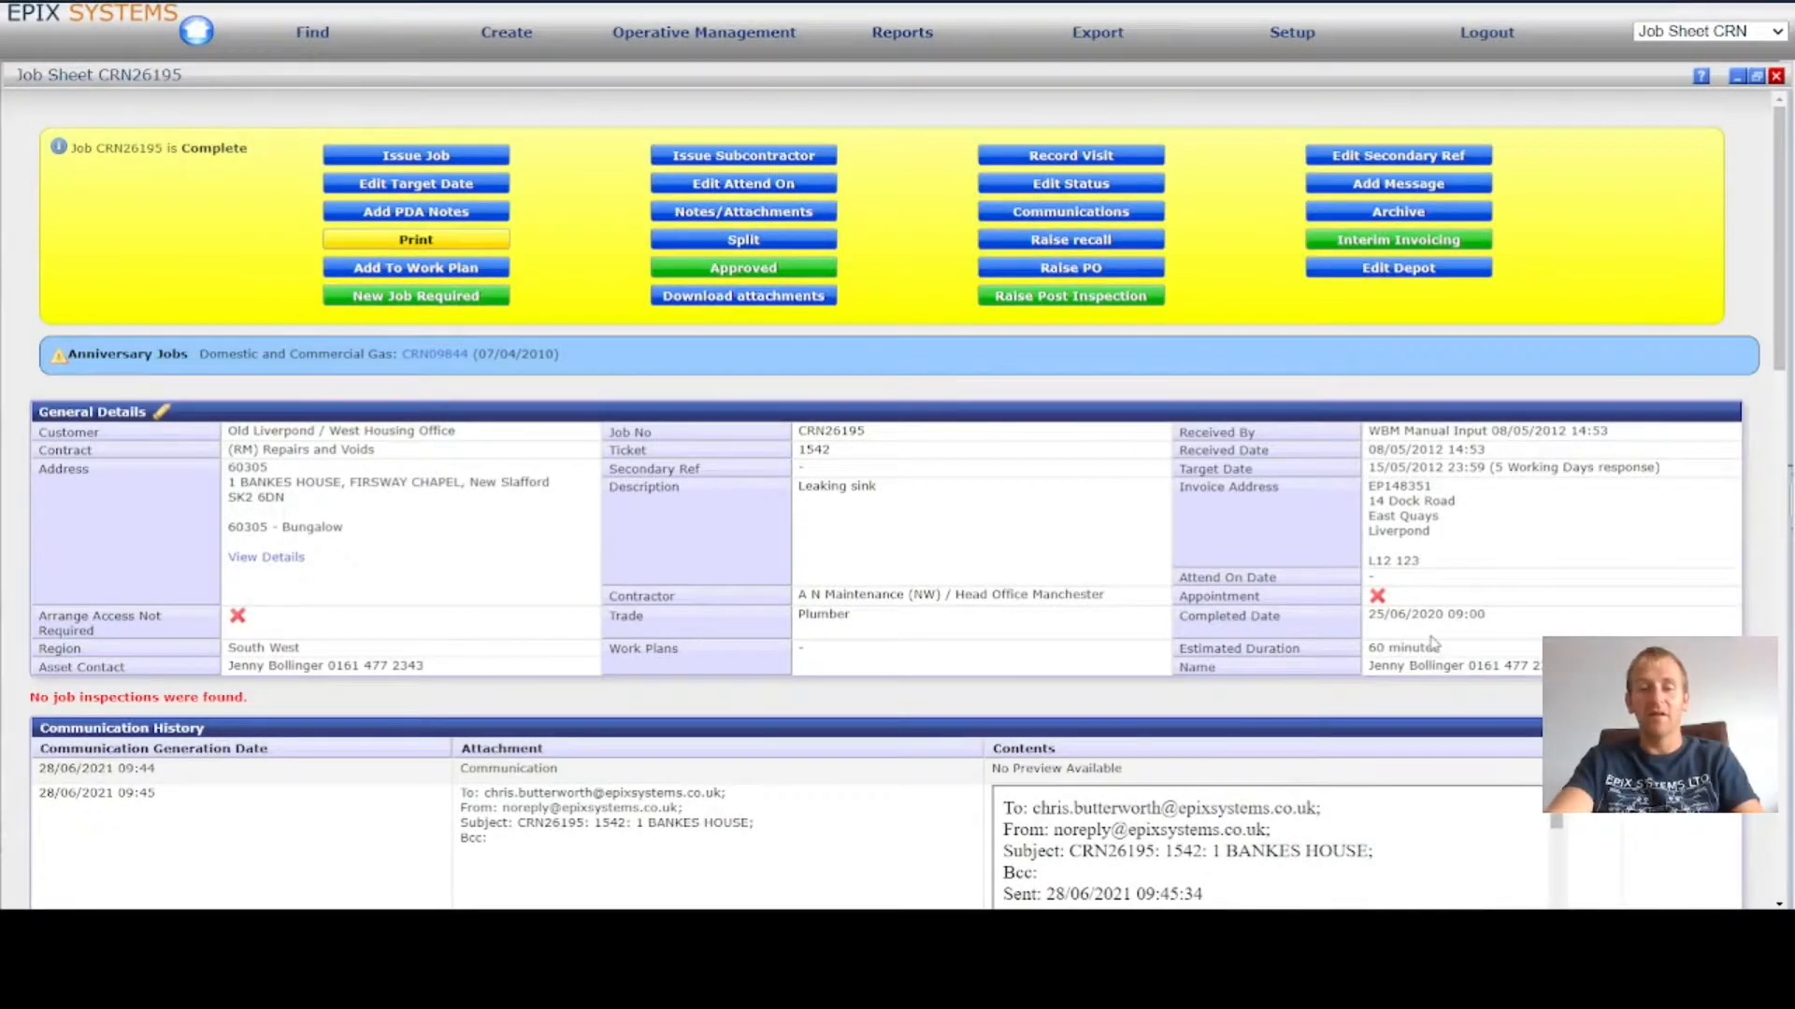
# Step: Examine the sent email's contents and its included attachments in the job's communication history
pyautogui.scroll(-2, 1435, 644)
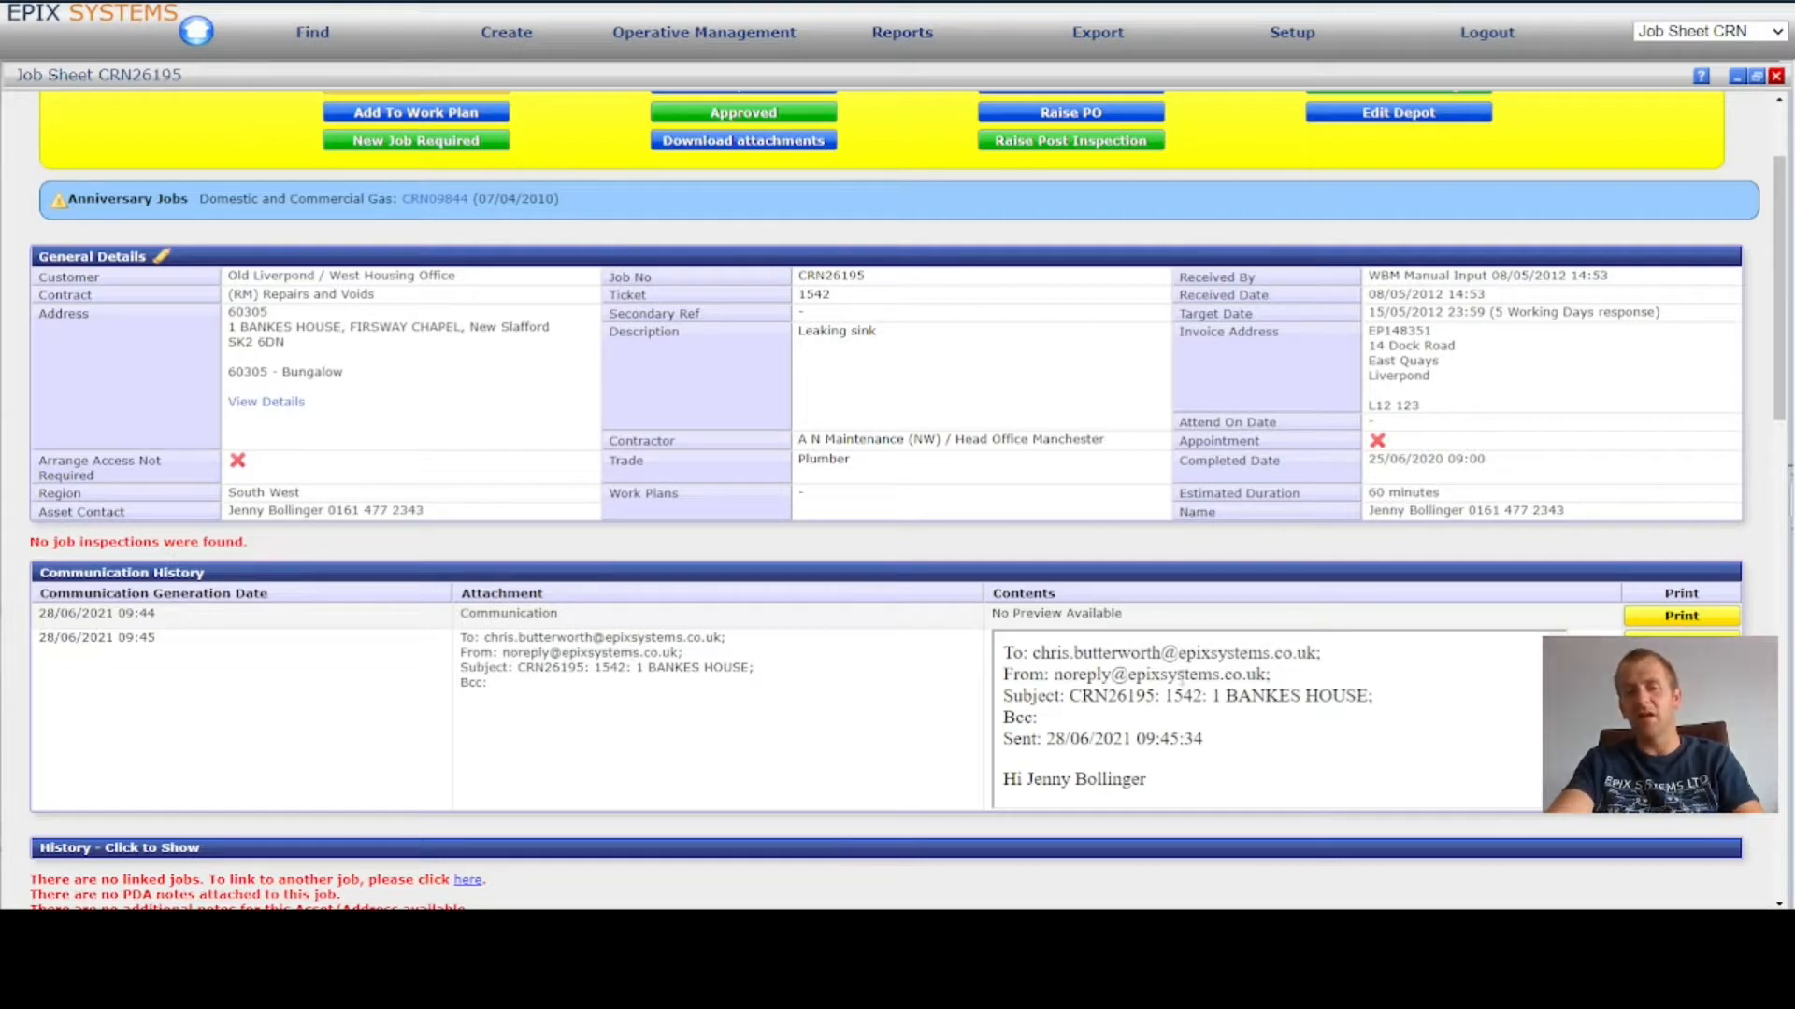
pyautogui.scroll(-4, 1309, 720)
pyautogui.scroll(-5, 1311, 718)
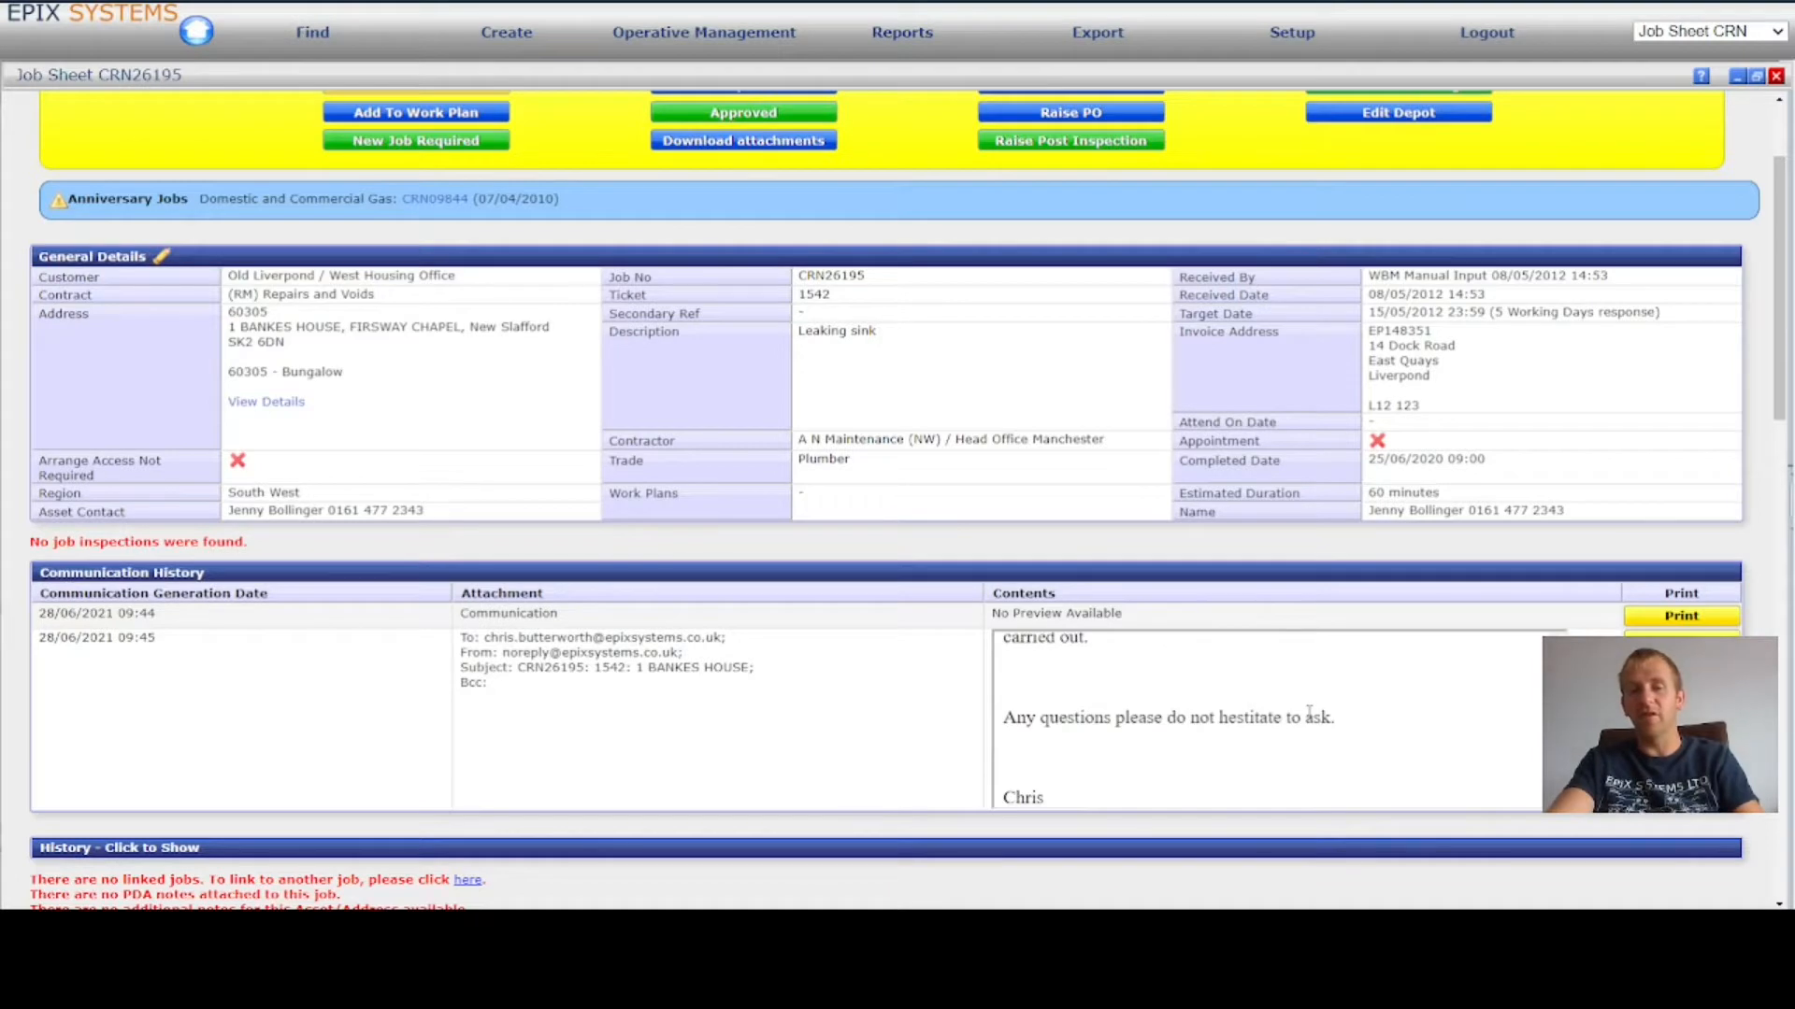
pyautogui.scroll(-8, 1309, 715)
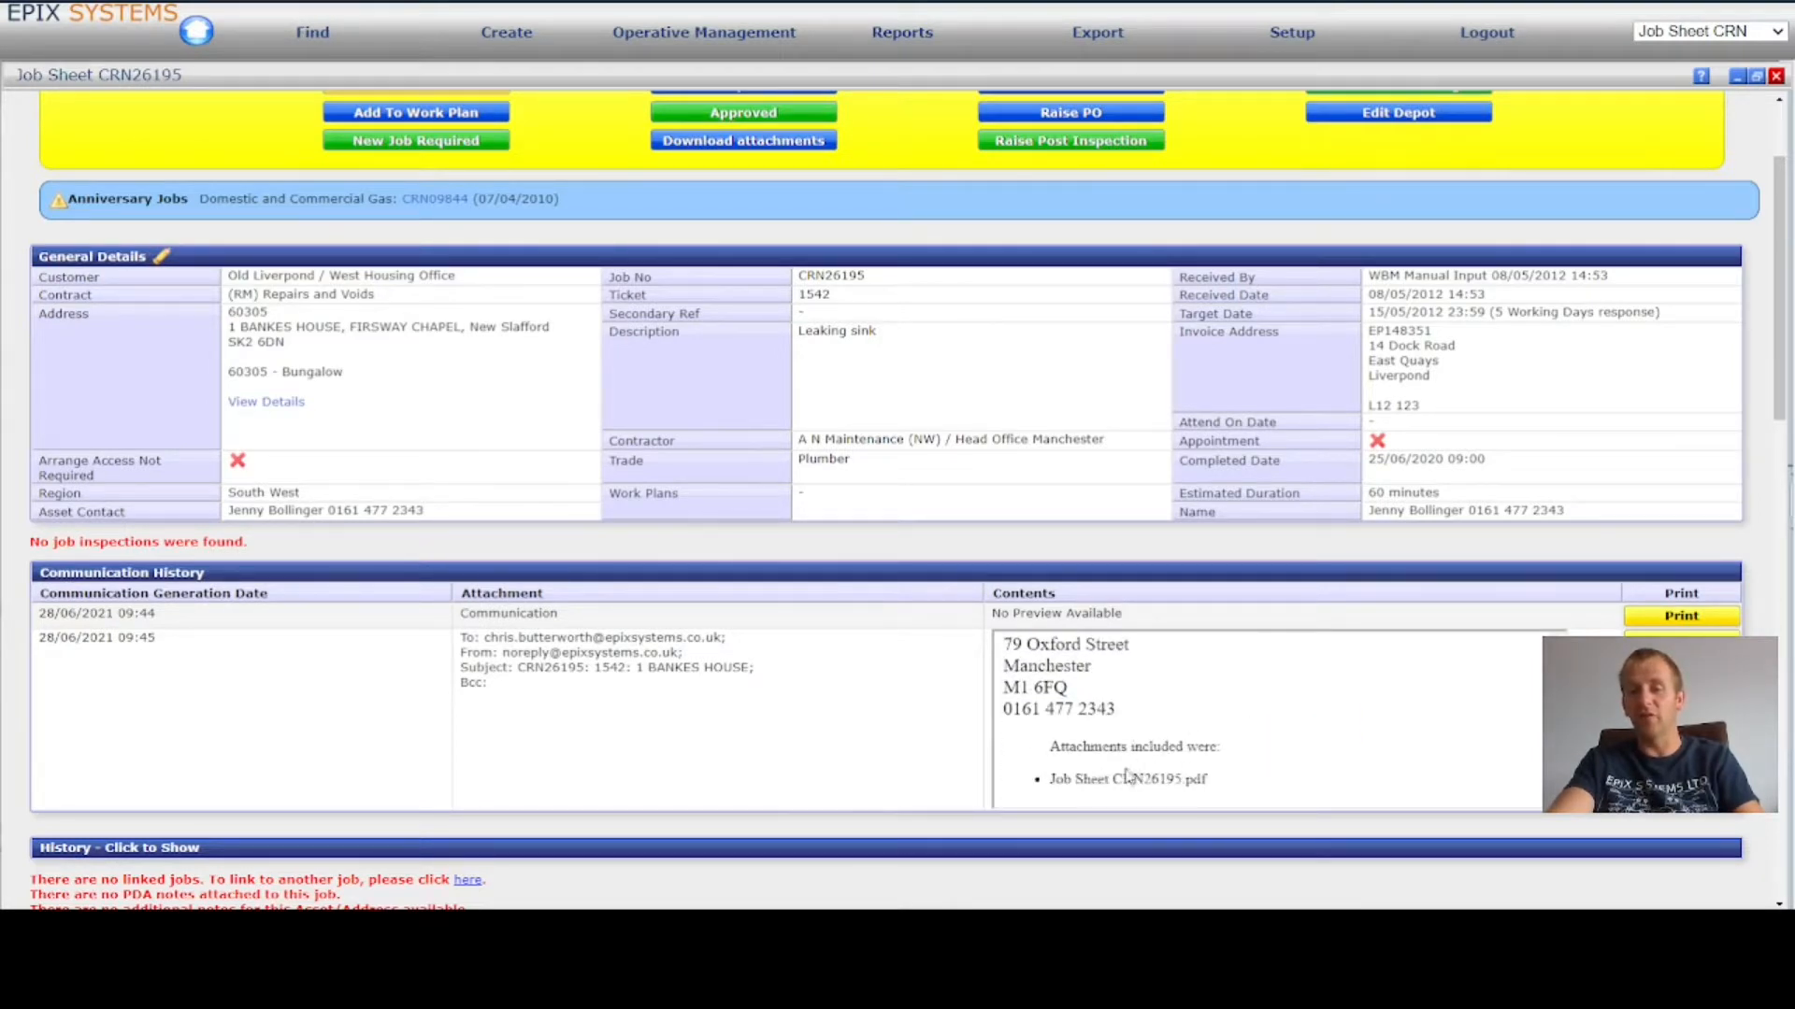
pyautogui.moveTo(1219, 785); pyautogui.dragTo(1048, 785)
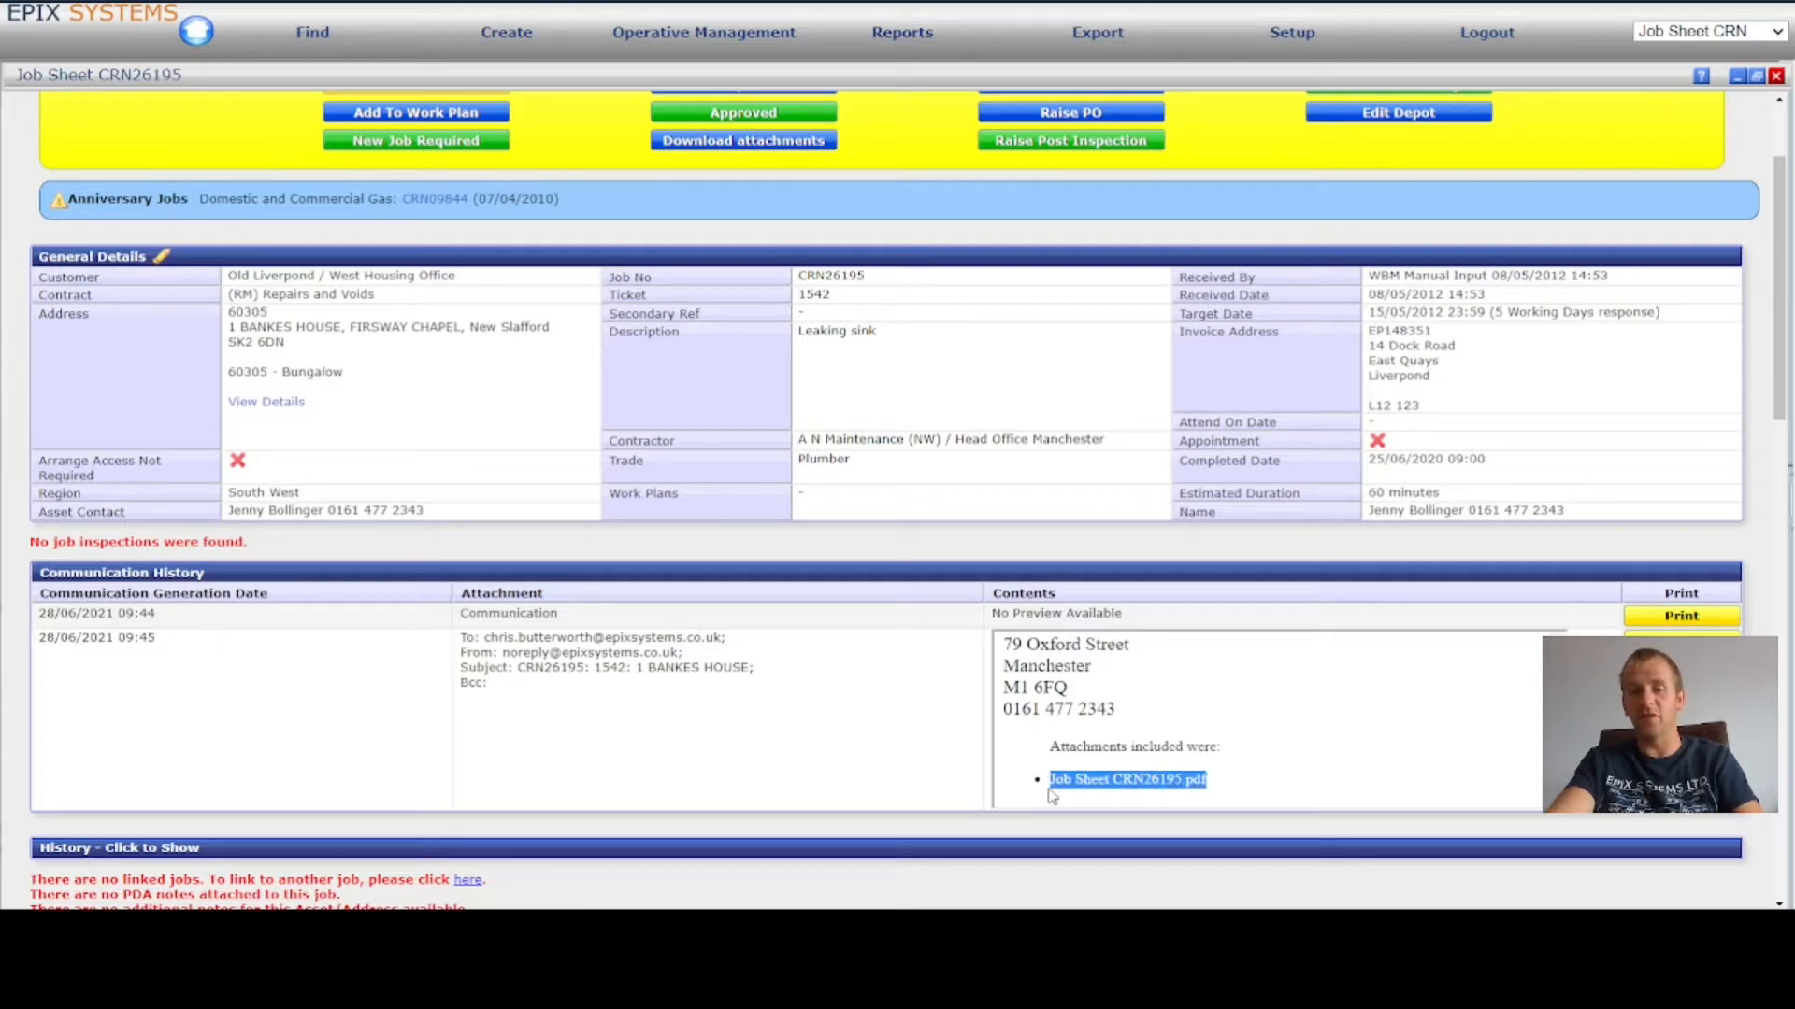
pyautogui.click(1160, 784)
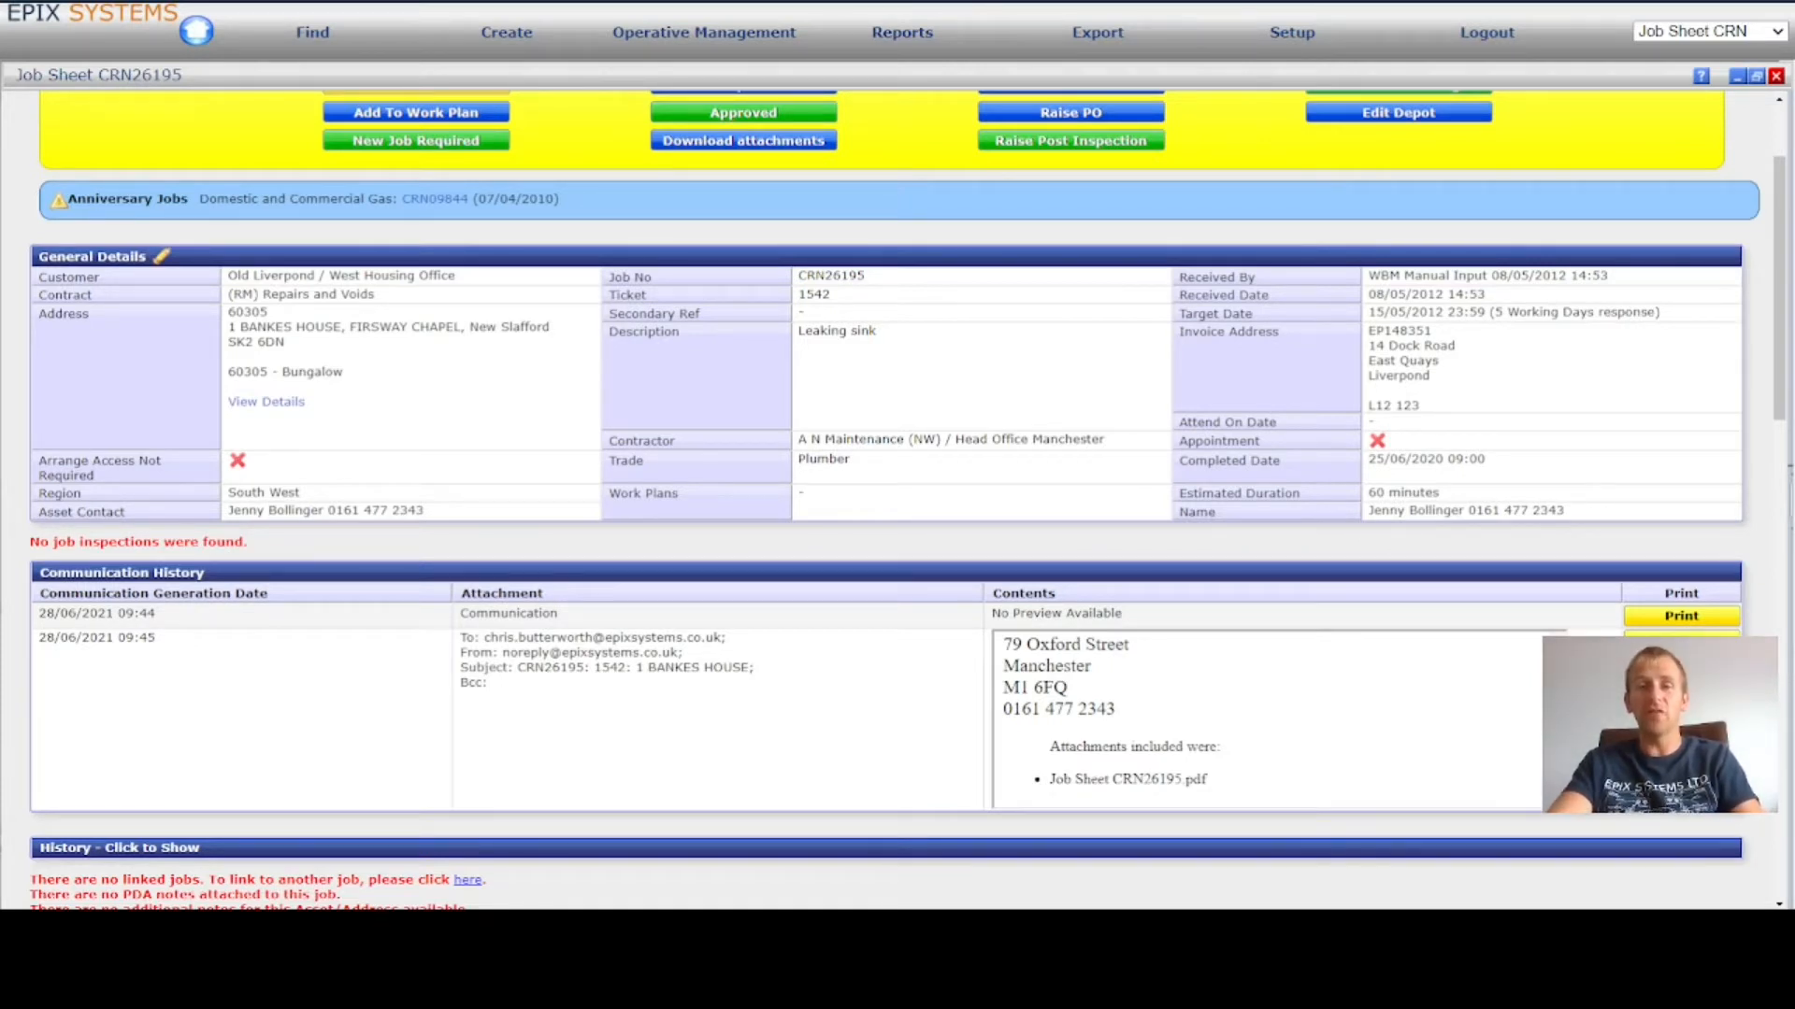
pyautogui.scroll(2, 1299, 397)
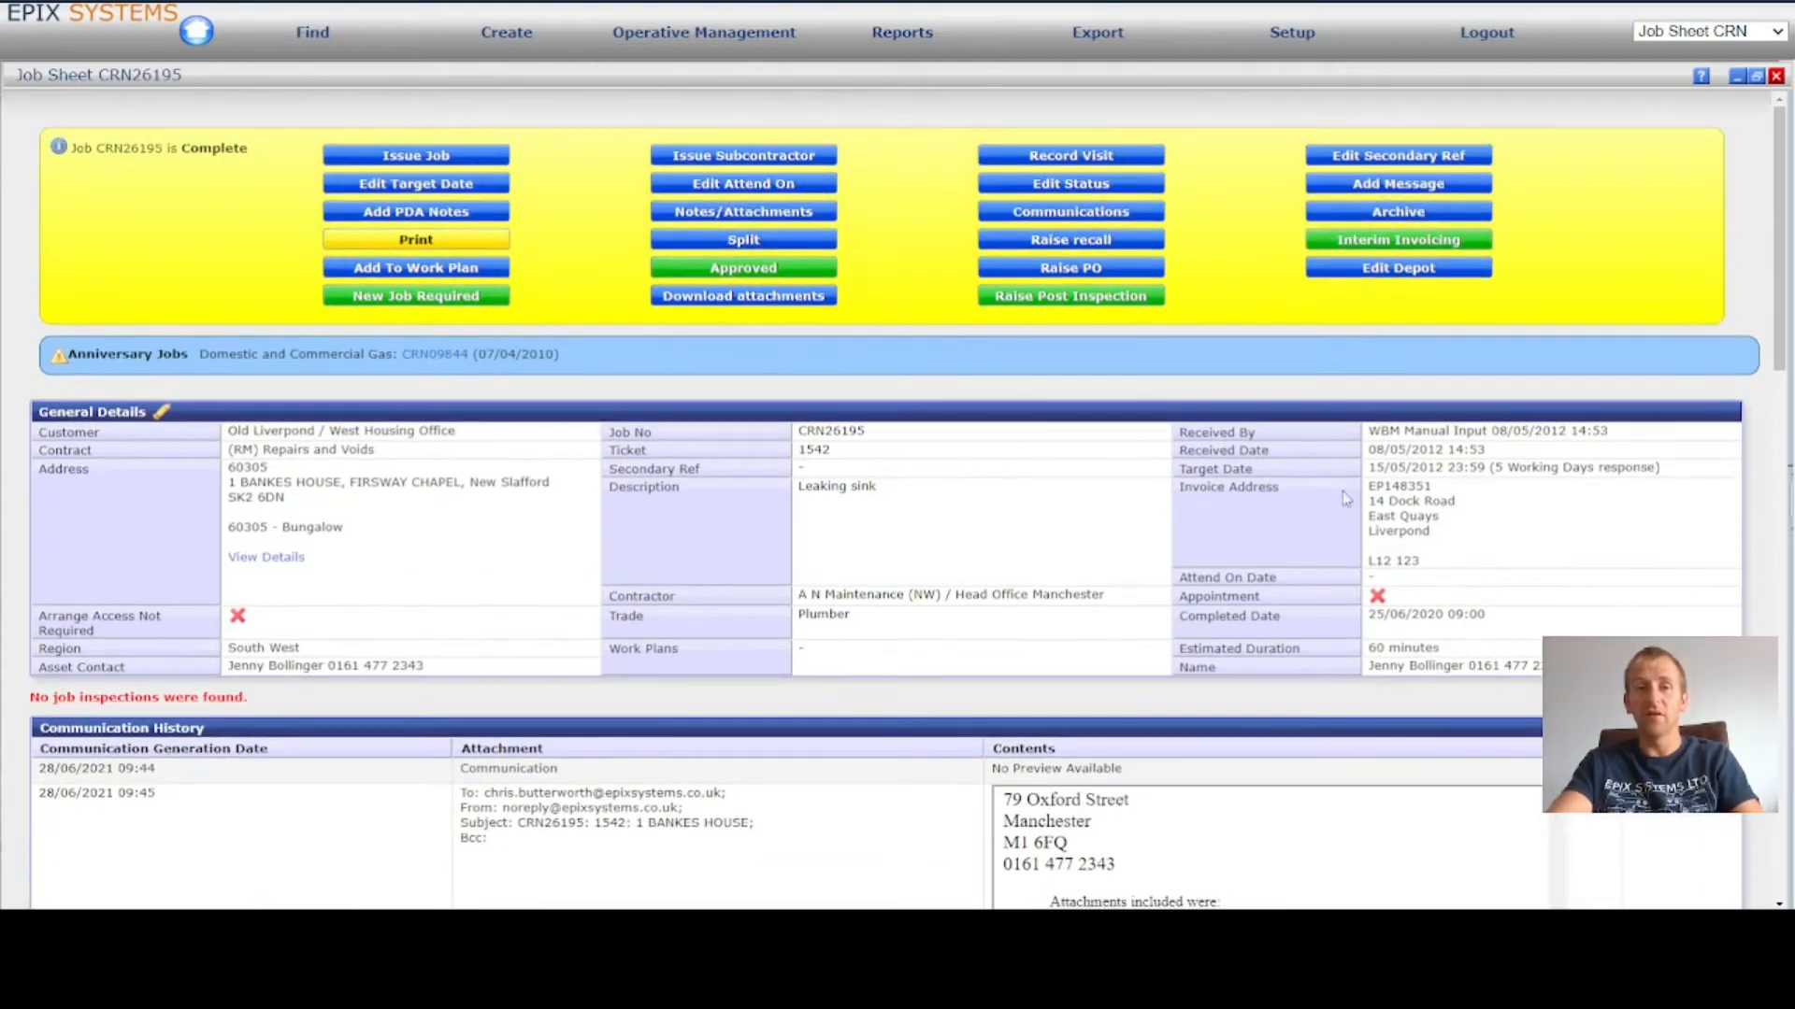